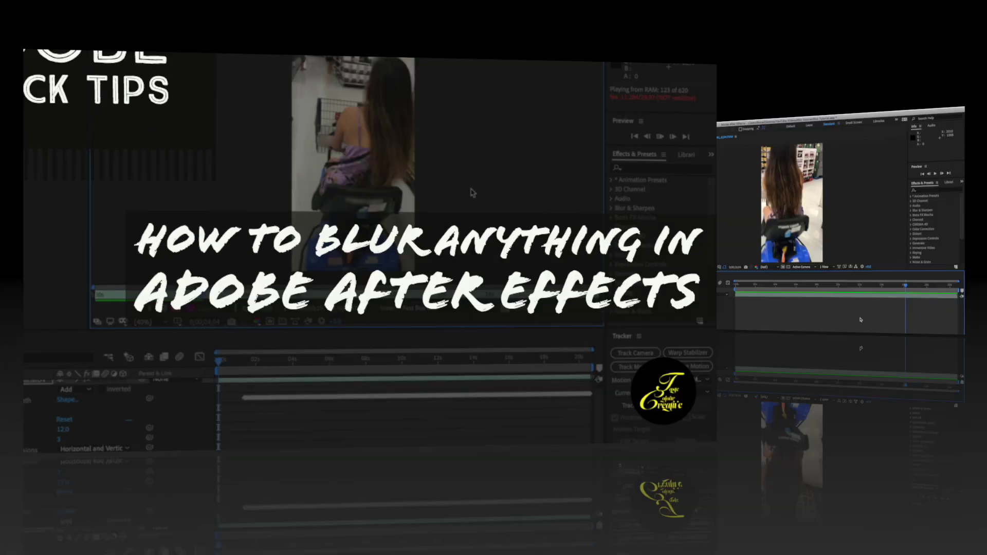
- Select the IMG_6294.TRIM scooter layer and start a RAM preview of the clip
click(626, 464)
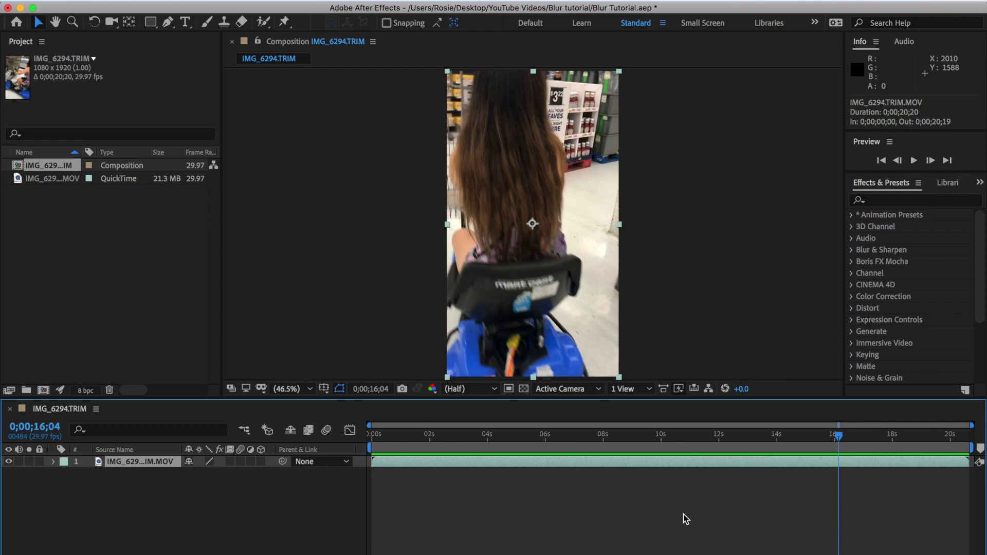
key(space)
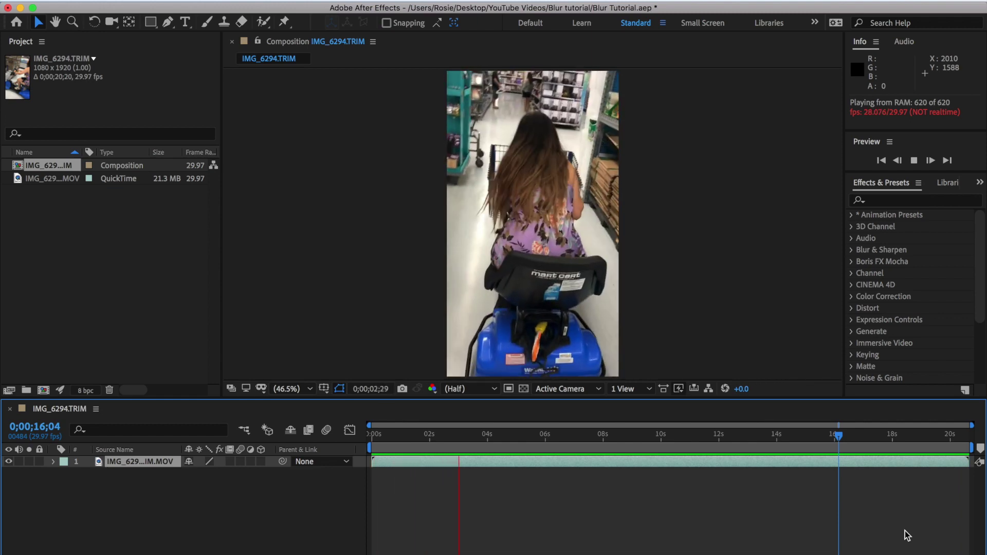
- Stop the preview, reselect the scooter layer, and play the clip through again
click(905, 531)
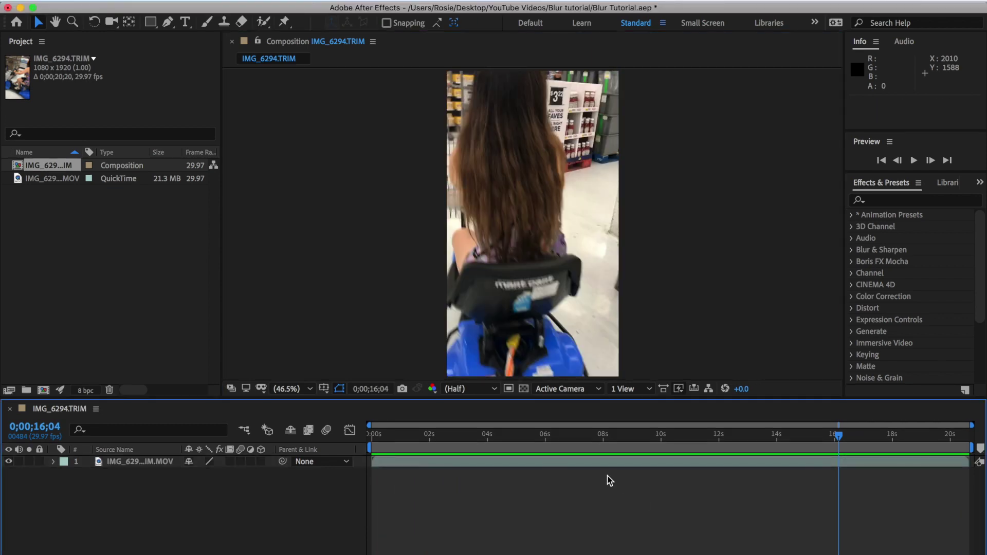
click(625, 464)
key(space)
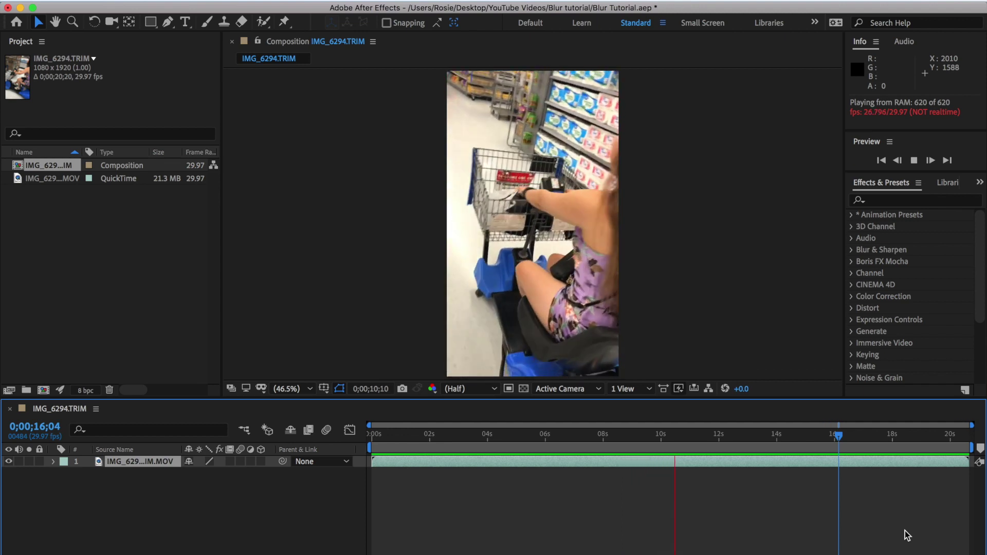
key(space)
- Scrub back and replay, then park the time indicator at 0;00;01;11 showing the logo
drag(680, 436, 409, 436)
key(space)
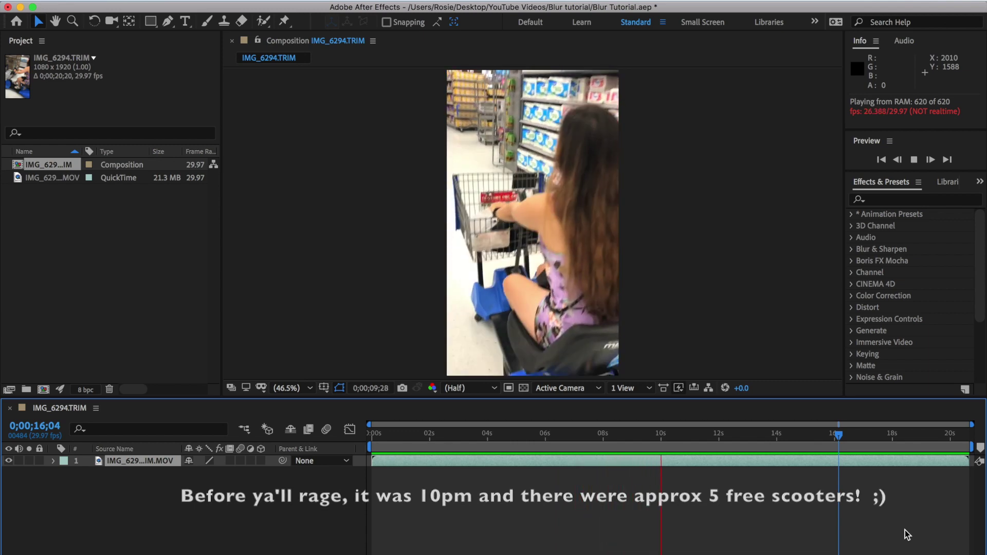
key(space)
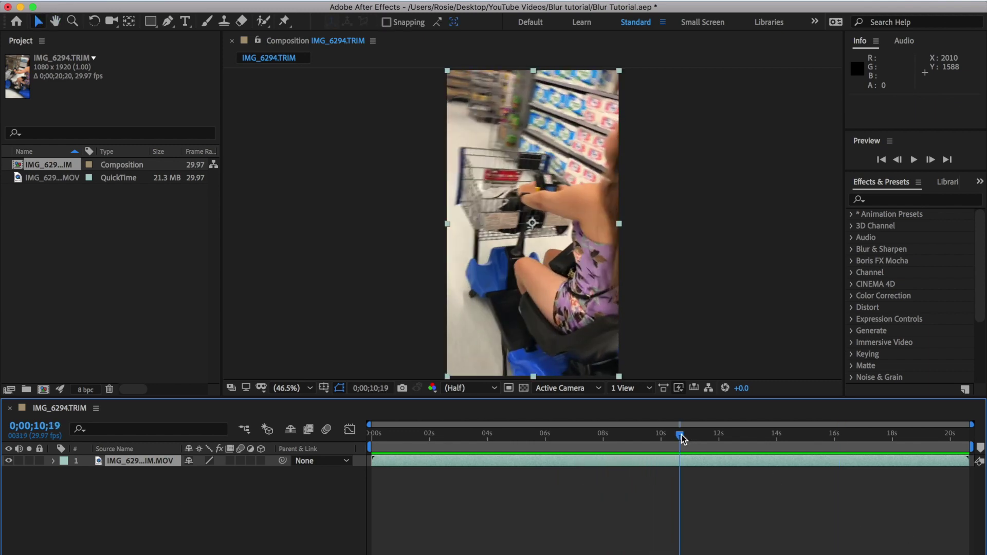
drag(682, 438, 410, 430)
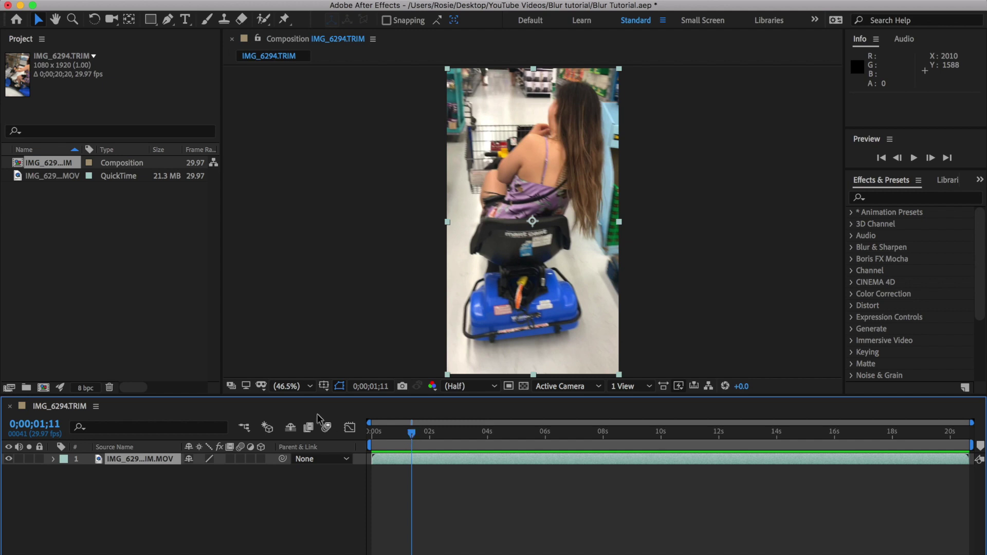
- Set the viewer magnification to 100% and select the scooter video layer
click(302, 388)
click(307, 281)
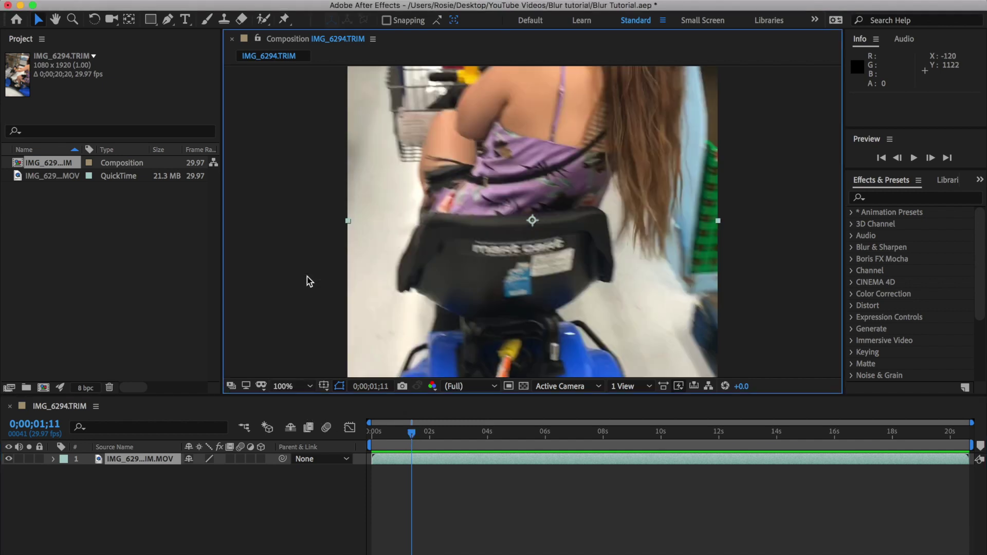
scroll(544, 266, down, 5)
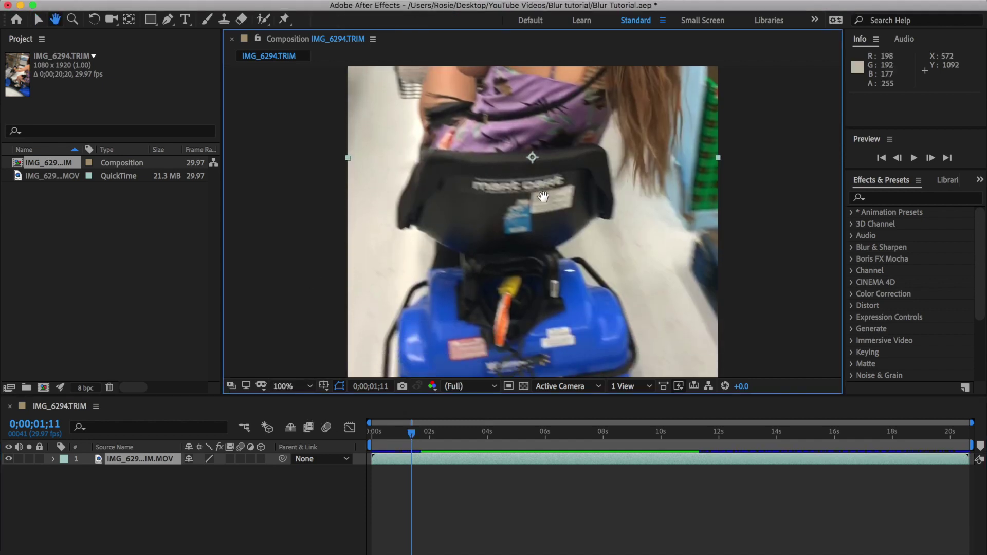
click(384, 457)
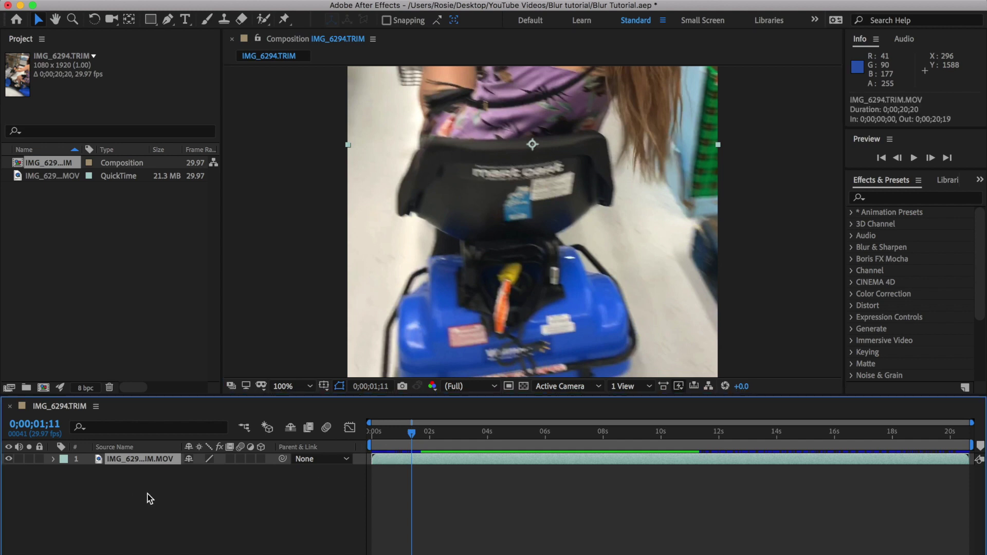
- Draw a closed four-point Pen mask around the mart cart logo and reveal its mask properties
click(168, 20)
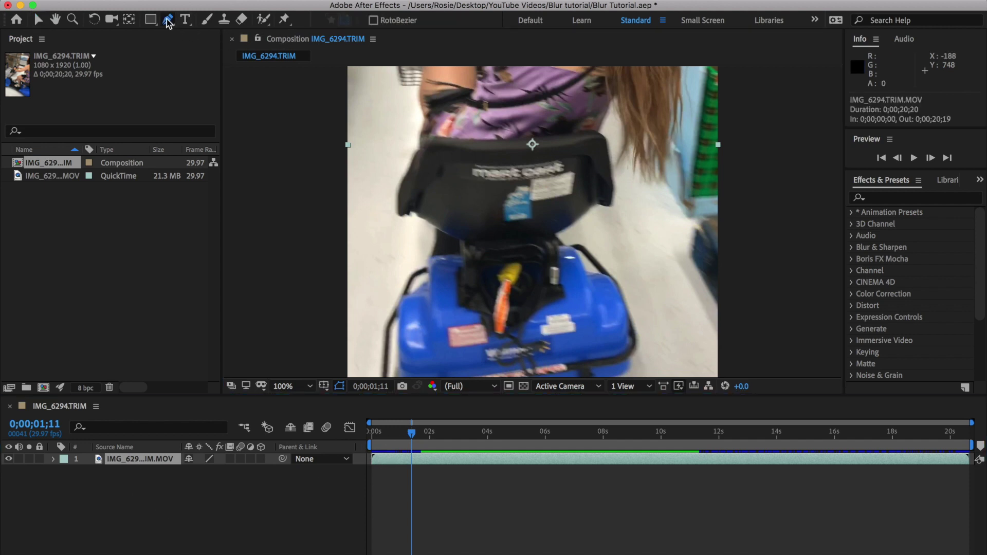
click(461, 158)
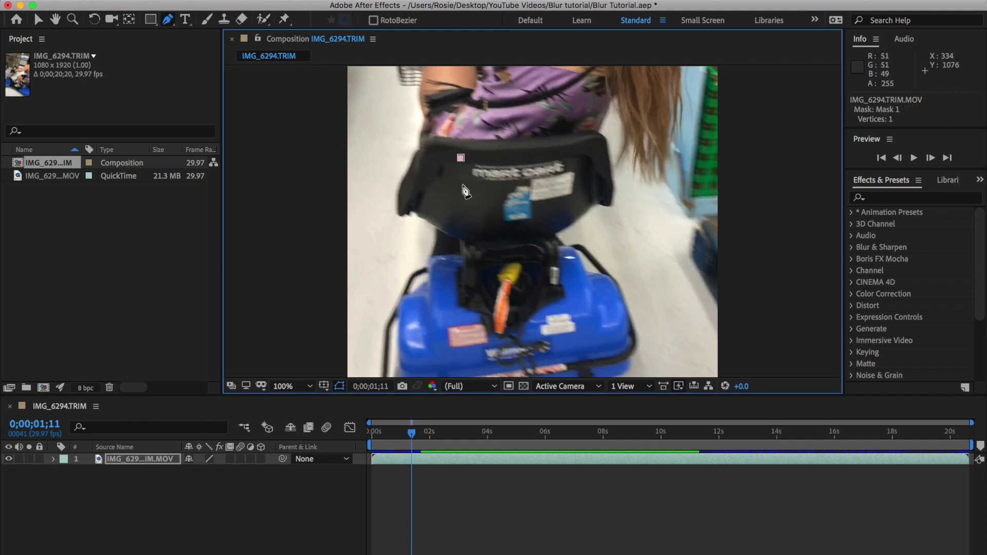
click(463, 184)
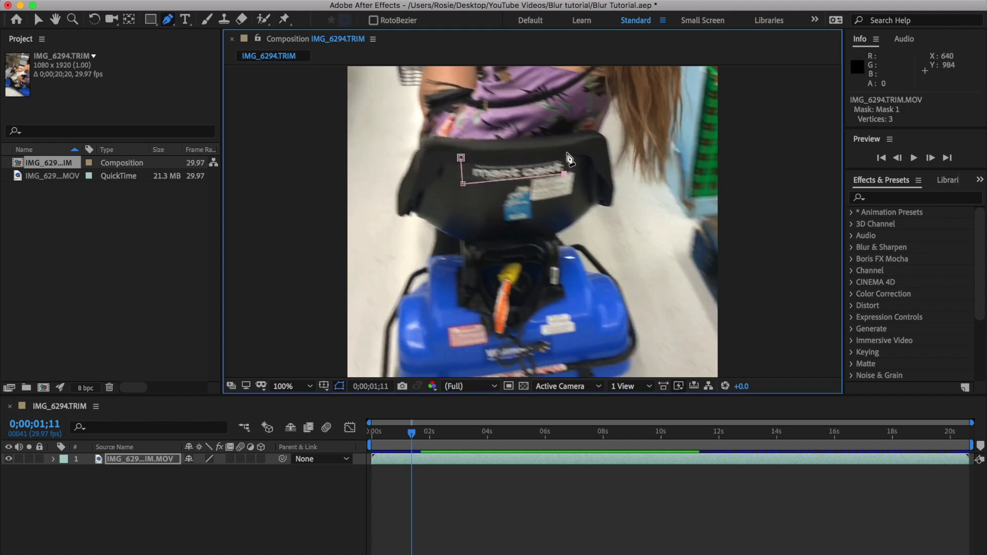
click(461, 159)
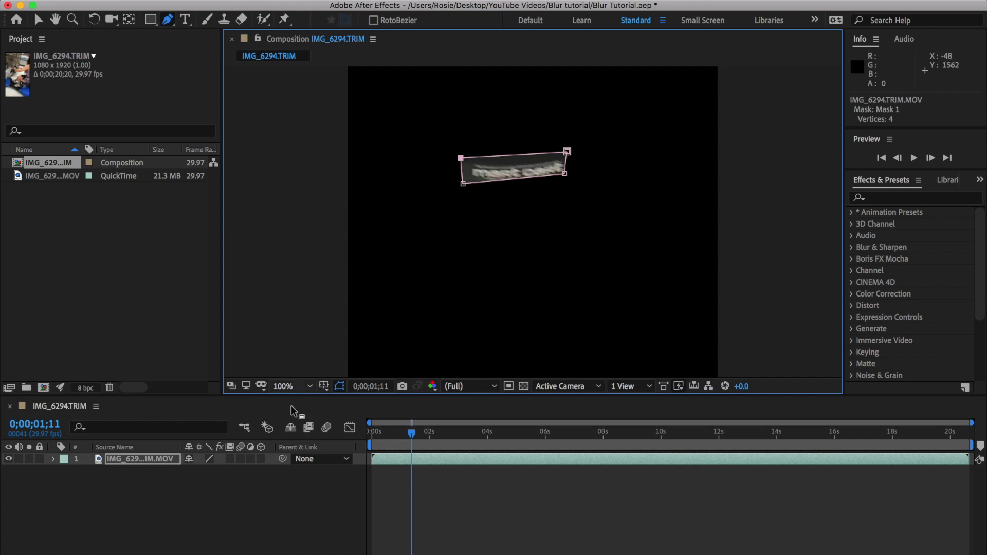
key(m)
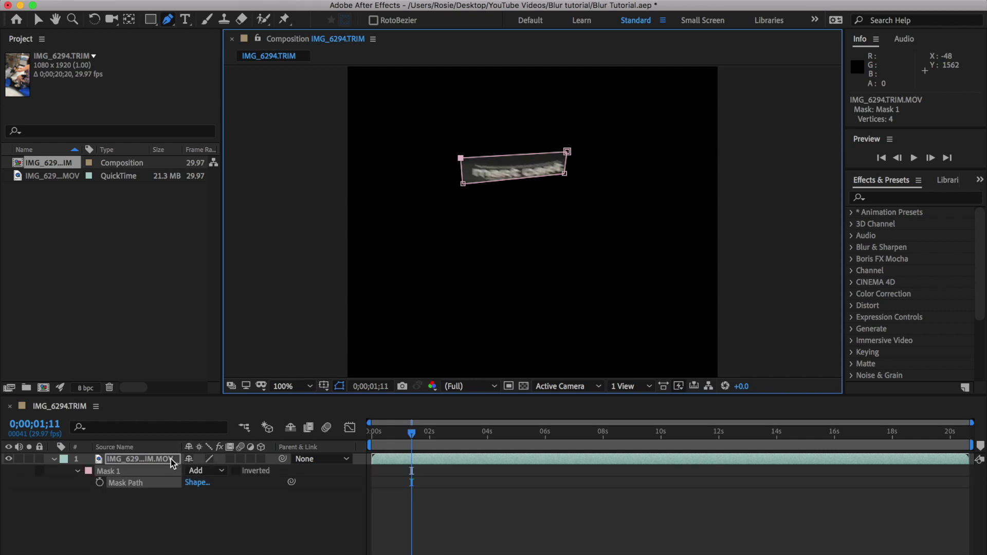
- Track Mask 1 forward using the Position, Scale & Rotation method
right_click(150, 471)
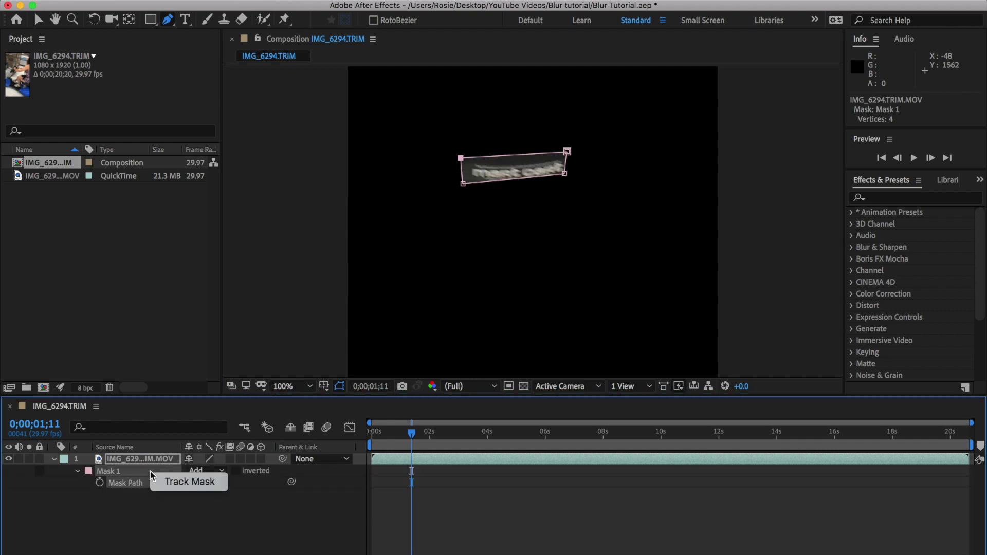
click(160, 483)
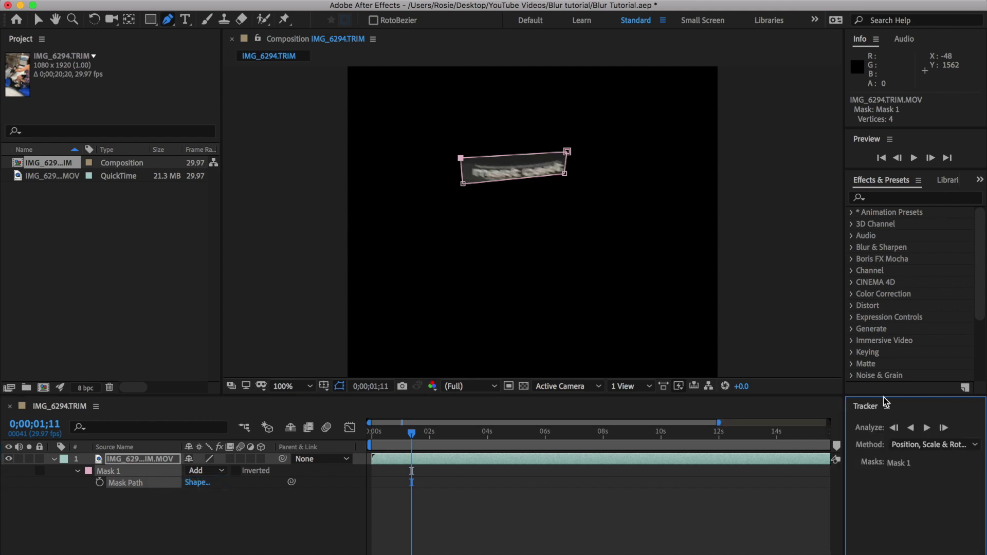
click(937, 446)
click(936, 489)
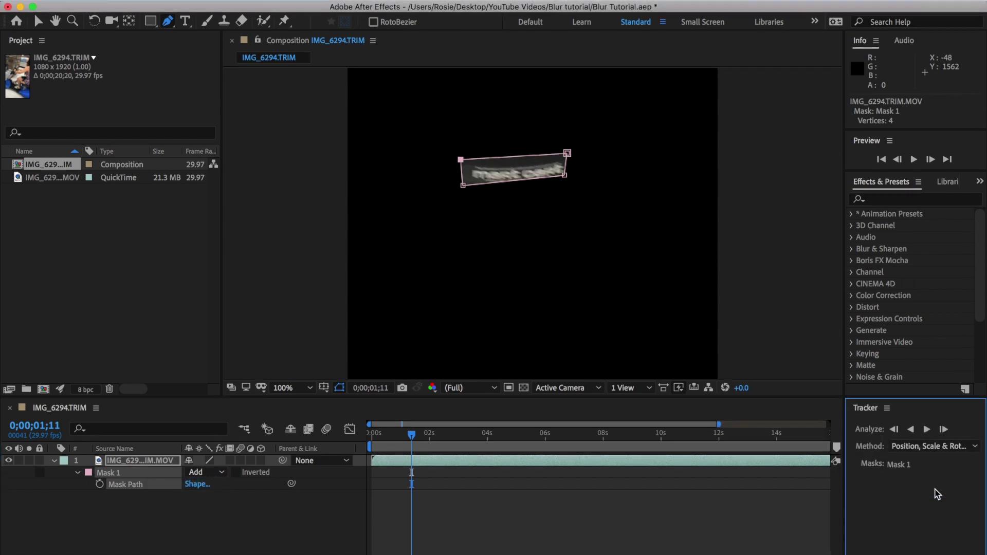
click(928, 430)
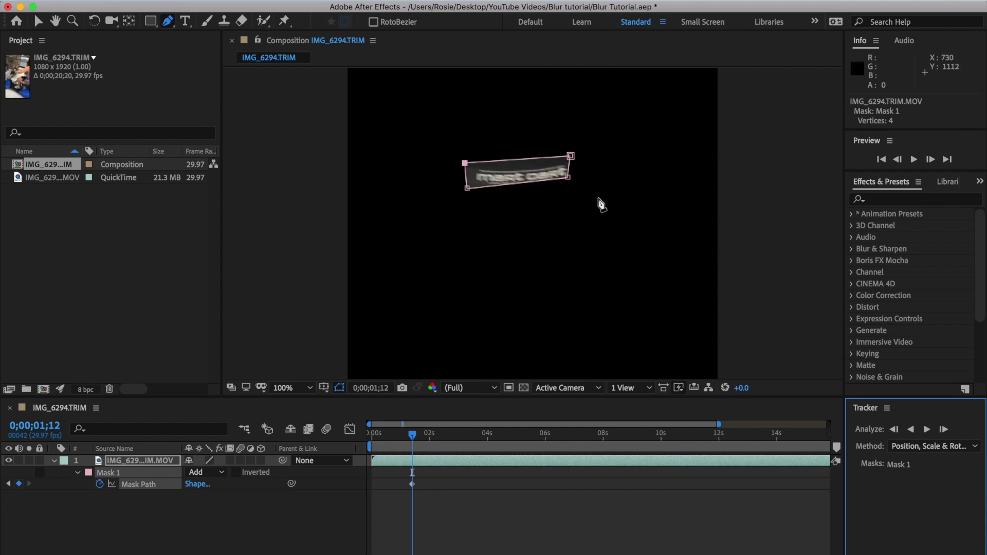
- With the Selection tool, nudge the mask's bottom corners down to fit the logo
click(37, 21)
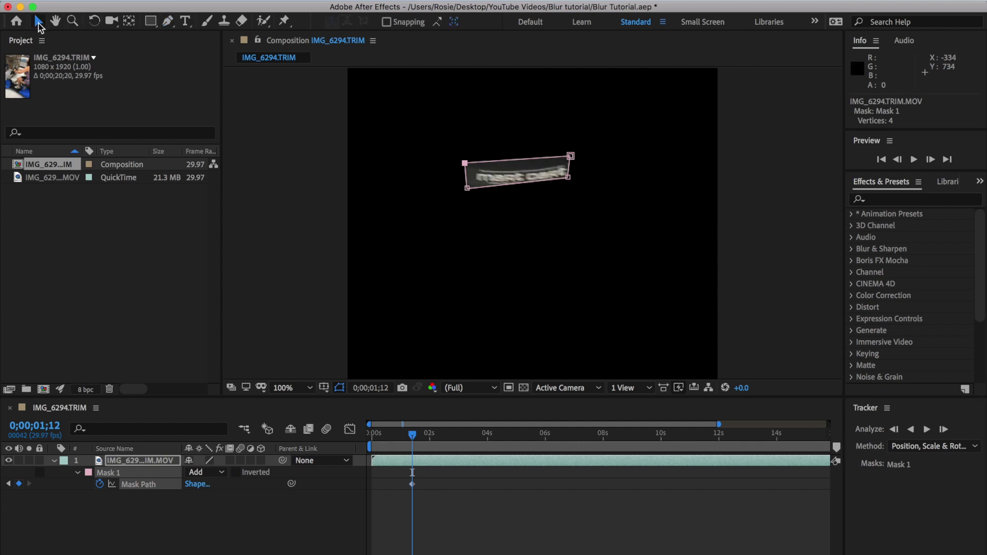
click(535, 218)
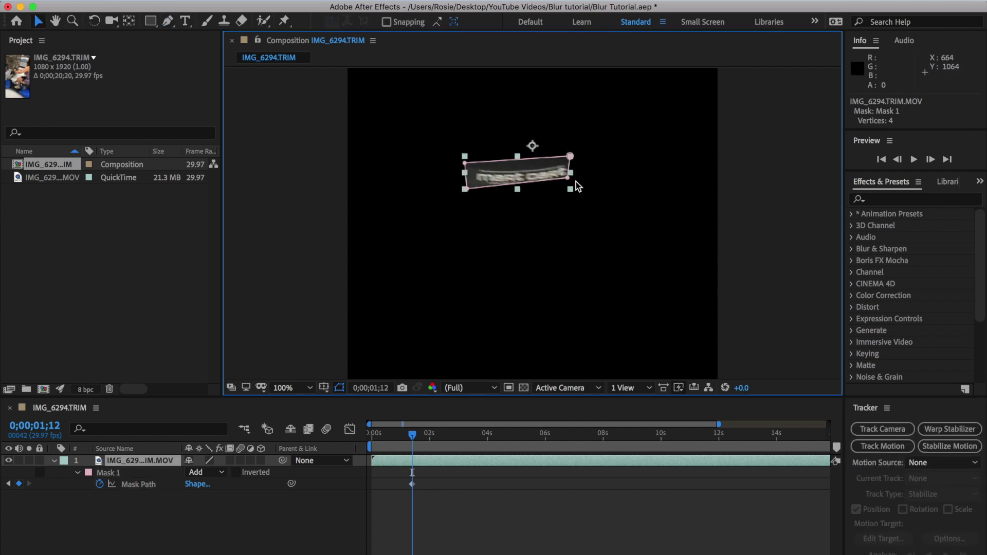
click(569, 179)
drag(573, 184, 575, 186)
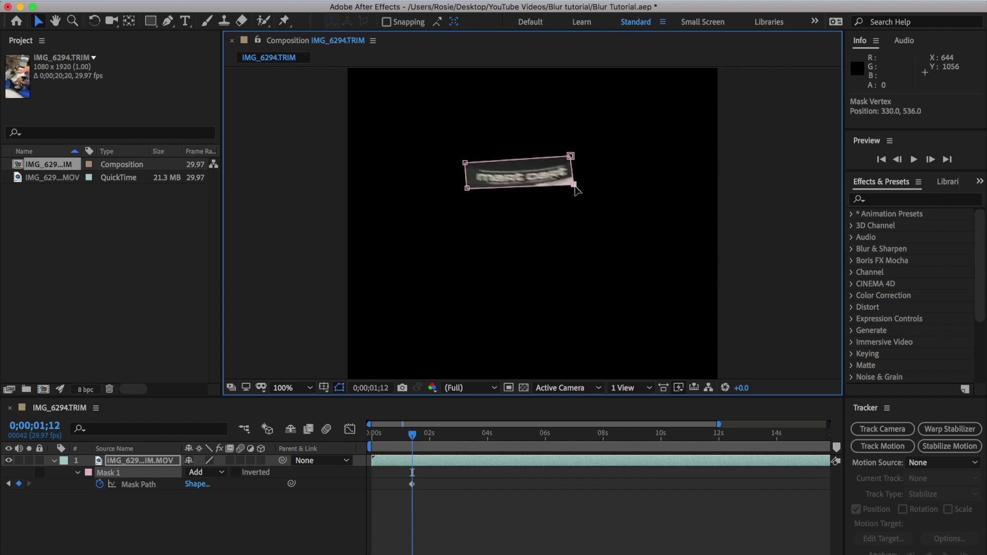
drag(467, 188, 468, 194)
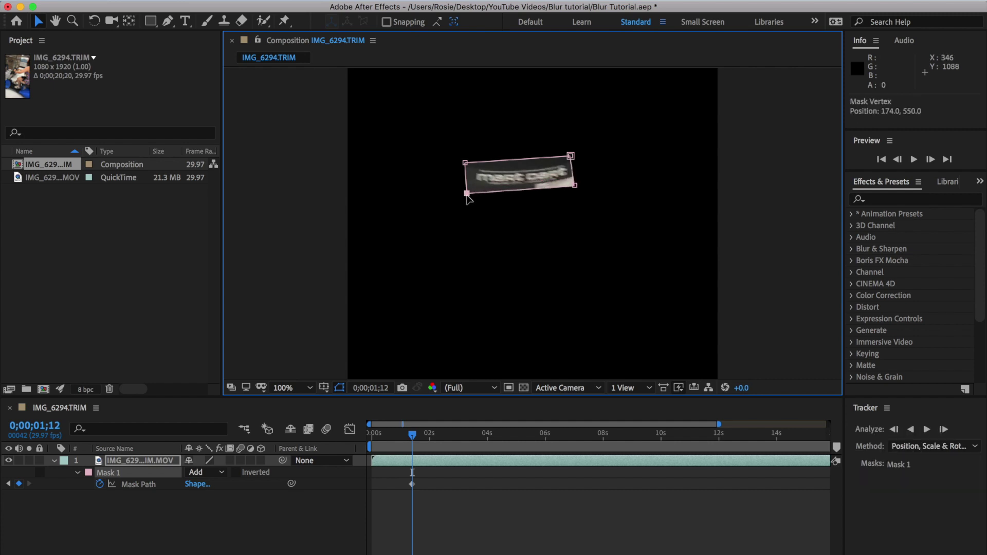
- Track Mask 1 forward, then refit its corners around the drifting mart cart logo
click(926, 432)
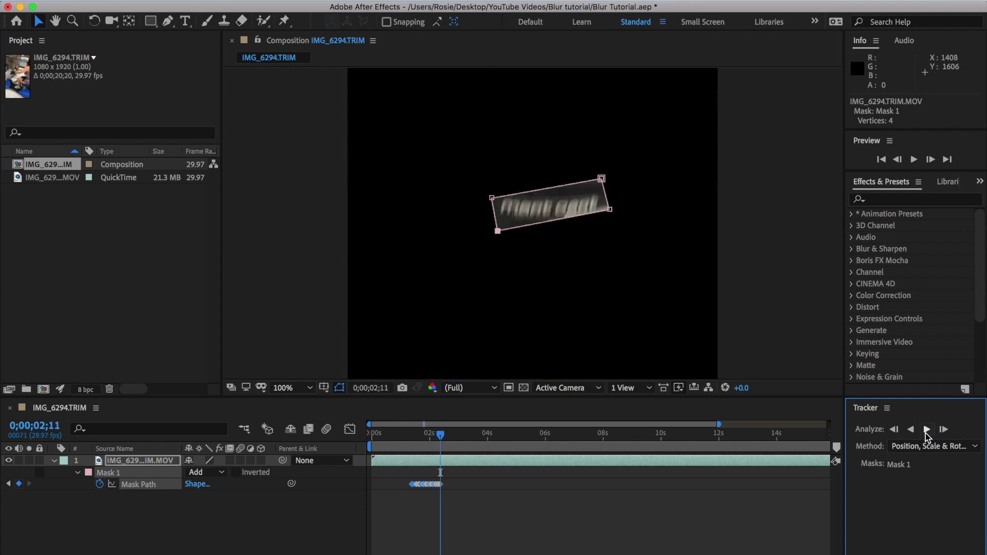
click(595, 231)
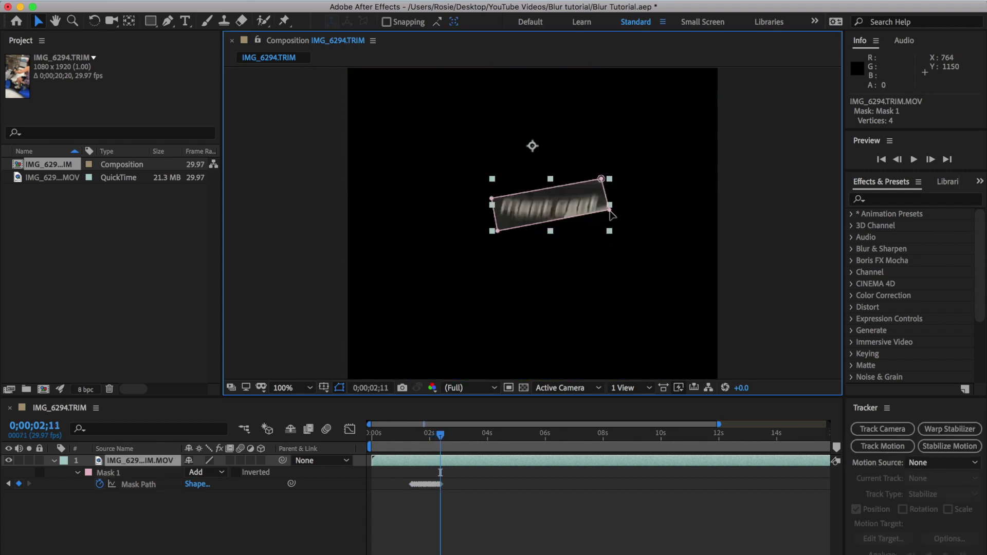
drag(610, 210, 609, 225)
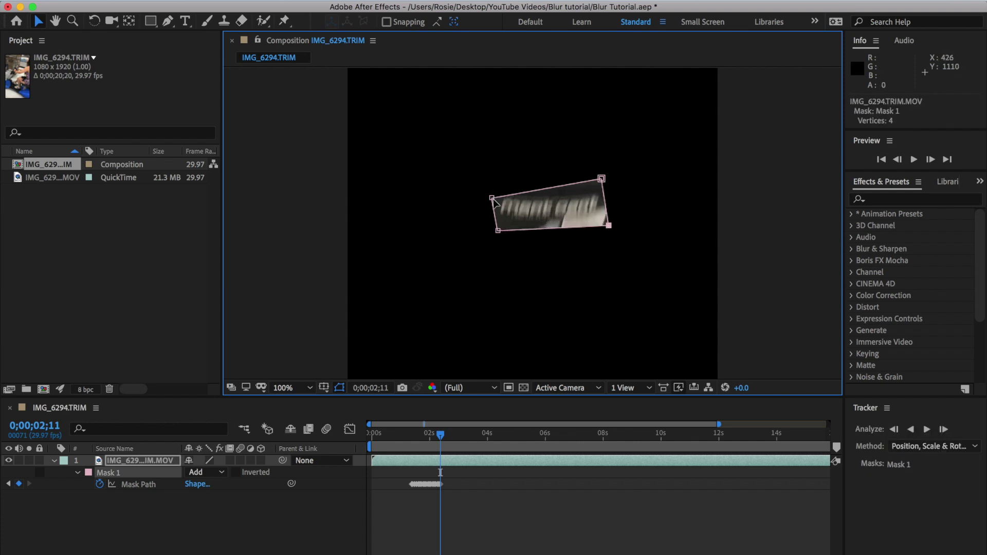
drag(492, 198, 493, 188)
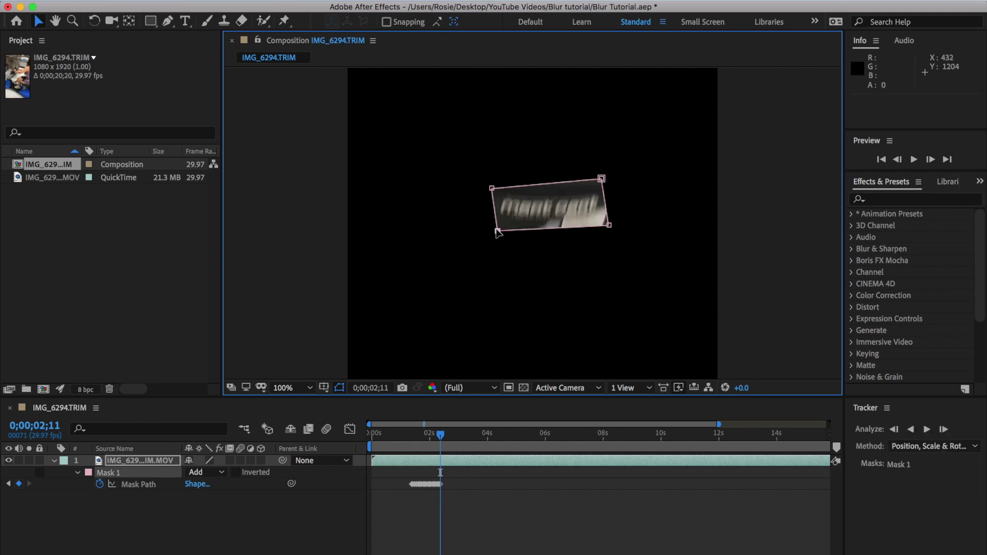
drag(496, 230, 492, 222)
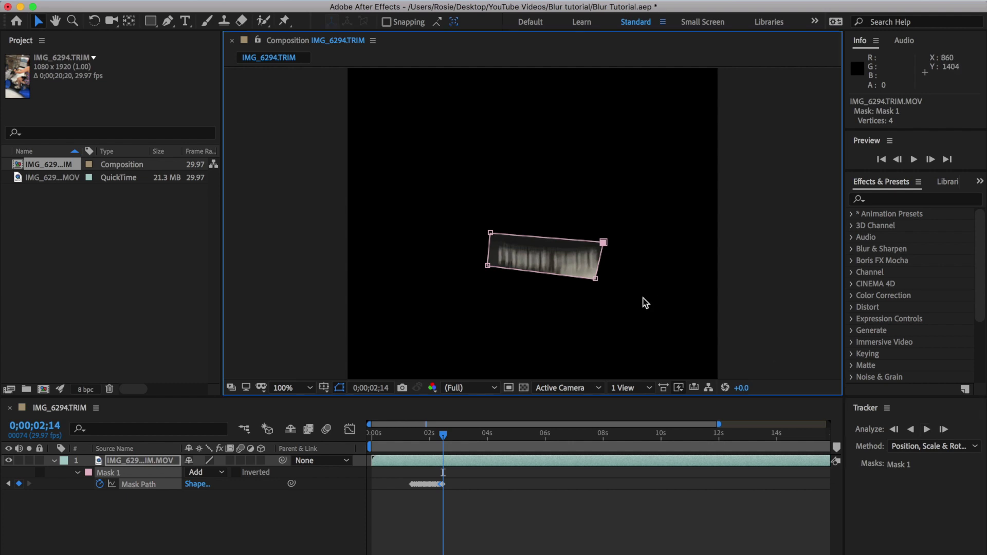
drag(595, 278, 608, 288)
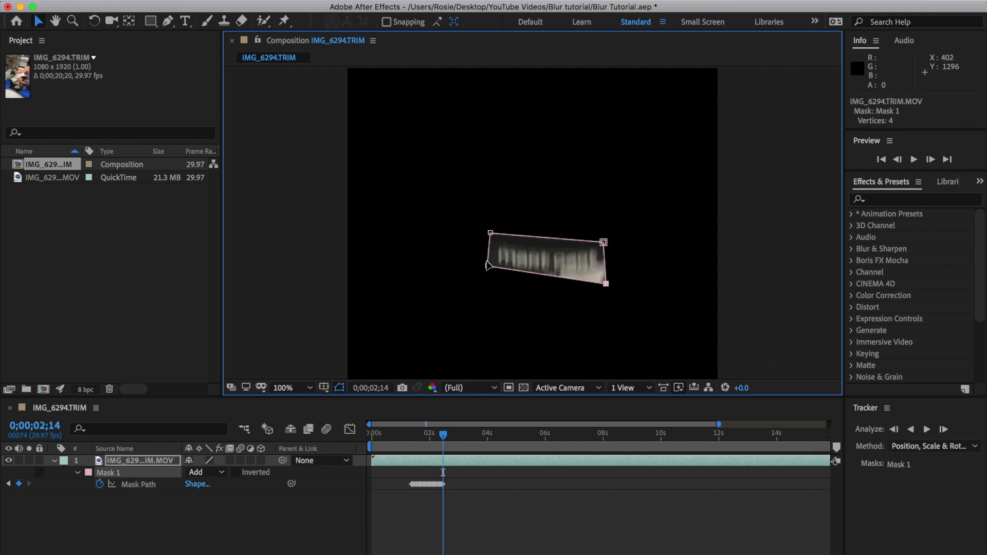
drag(487, 265, 486, 267)
- Track the mask forward in bursts, stopping at 0;00;03;10, then deselect mask and layer
click(926, 430)
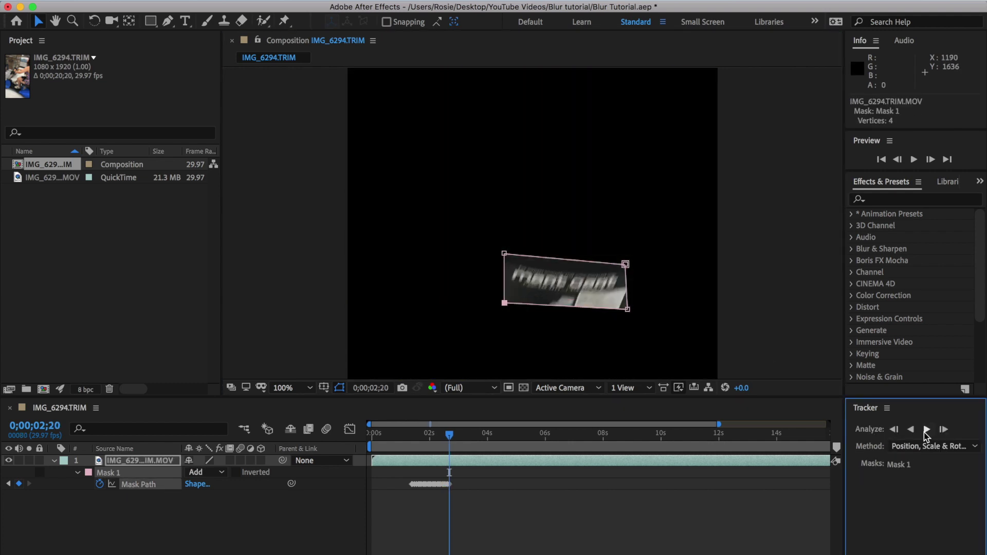
click(927, 429)
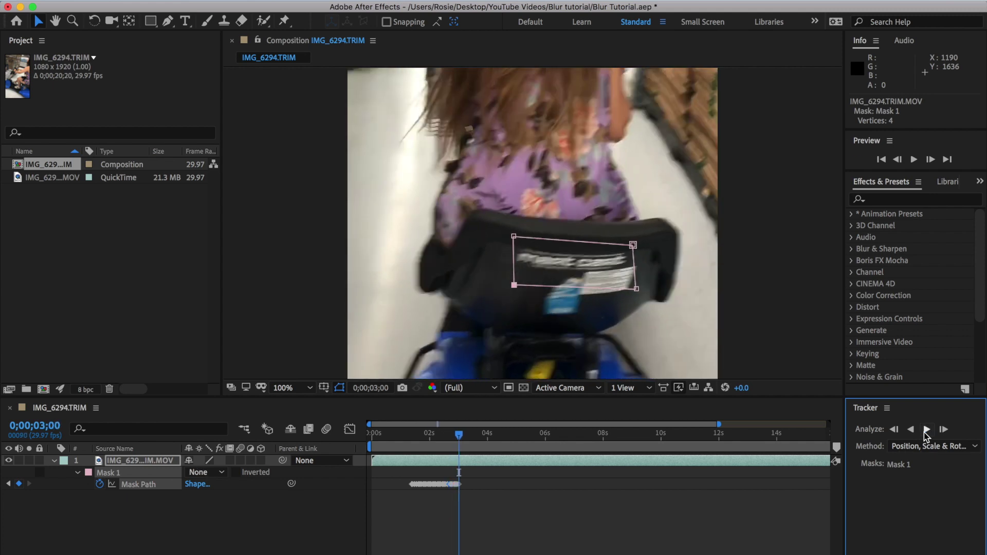
click(927, 430)
click(927, 429)
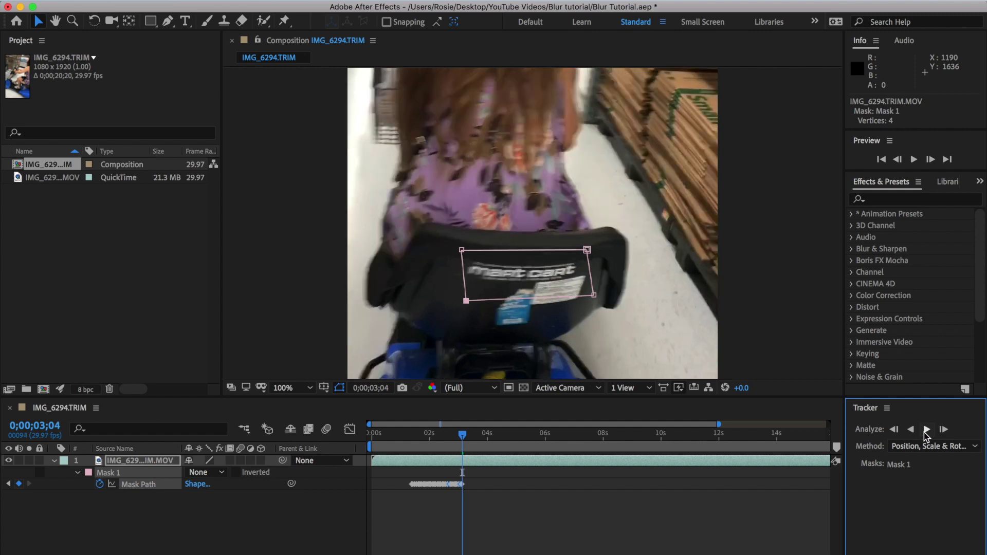
click(927, 430)
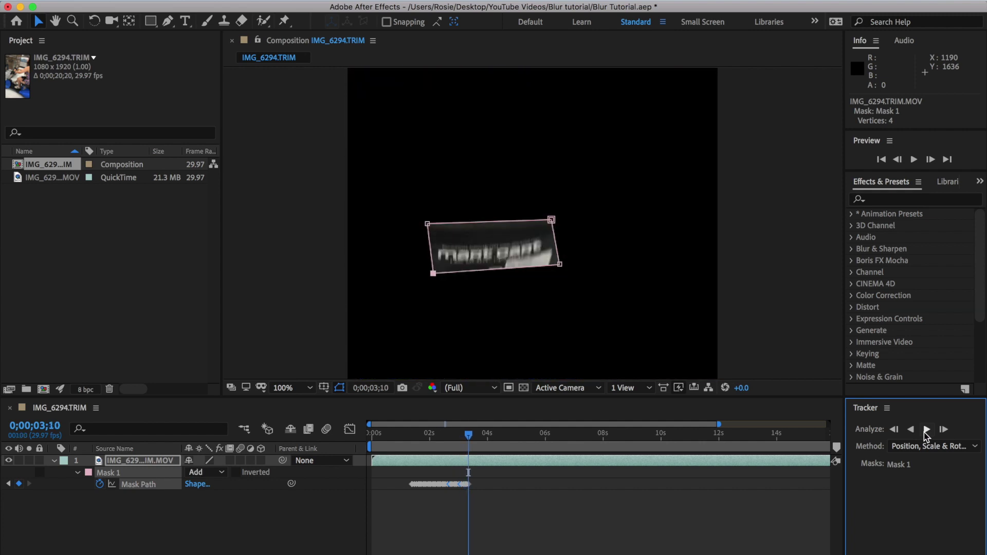
click(627, 264)
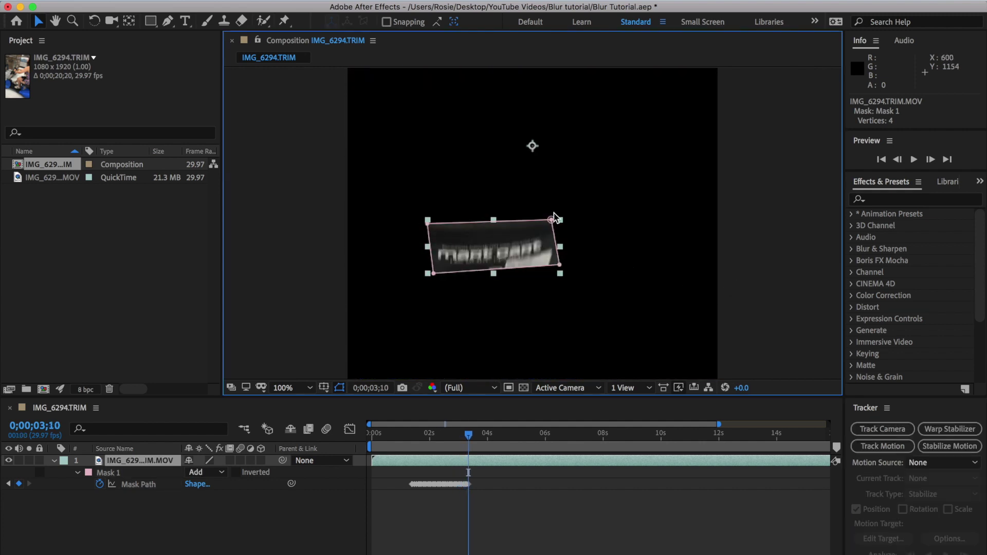
click(576, 224)
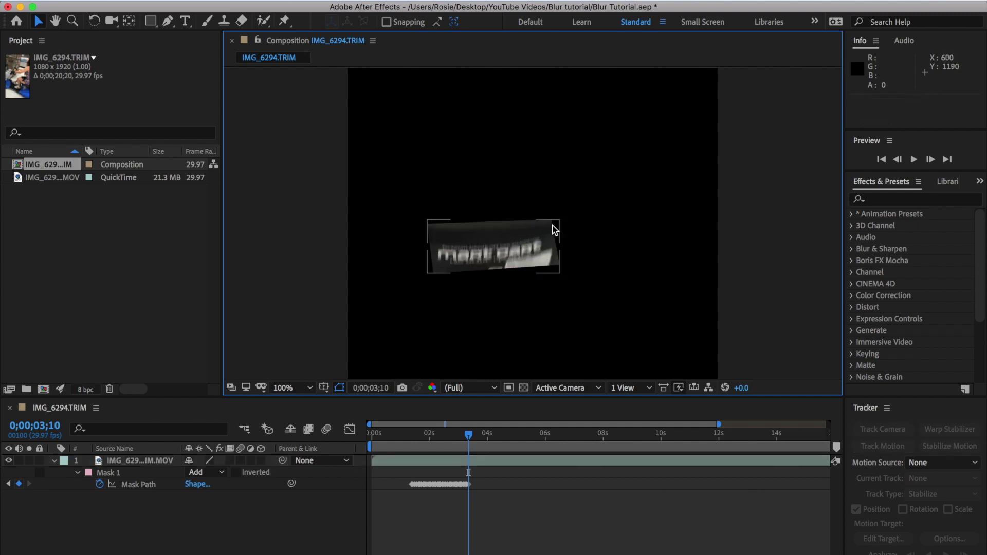
- Open the layer in its own viewer, lower the mask's top corners, and track forward
double_click(552, 228)
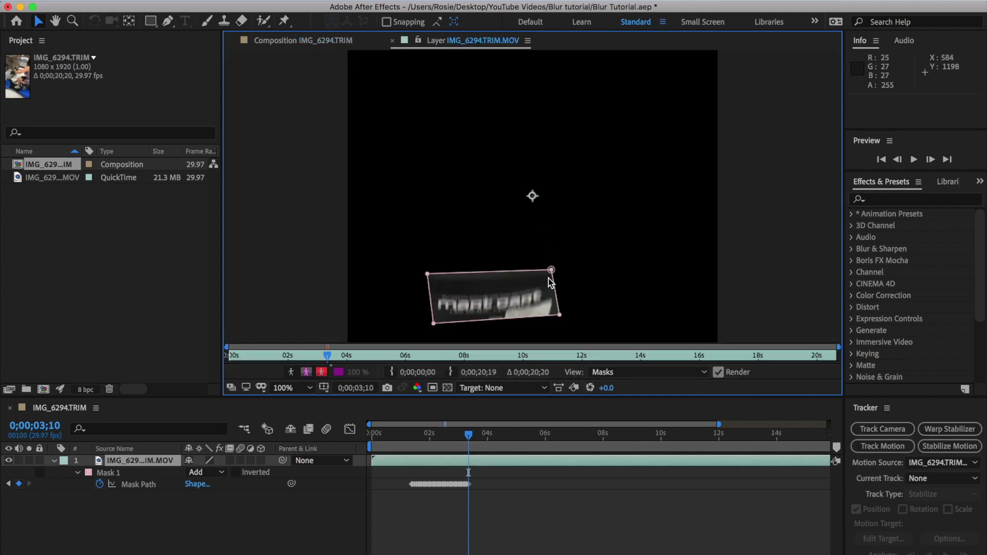
drag(551, 270, 546, 284)
drag(429, 275, 431, 292)
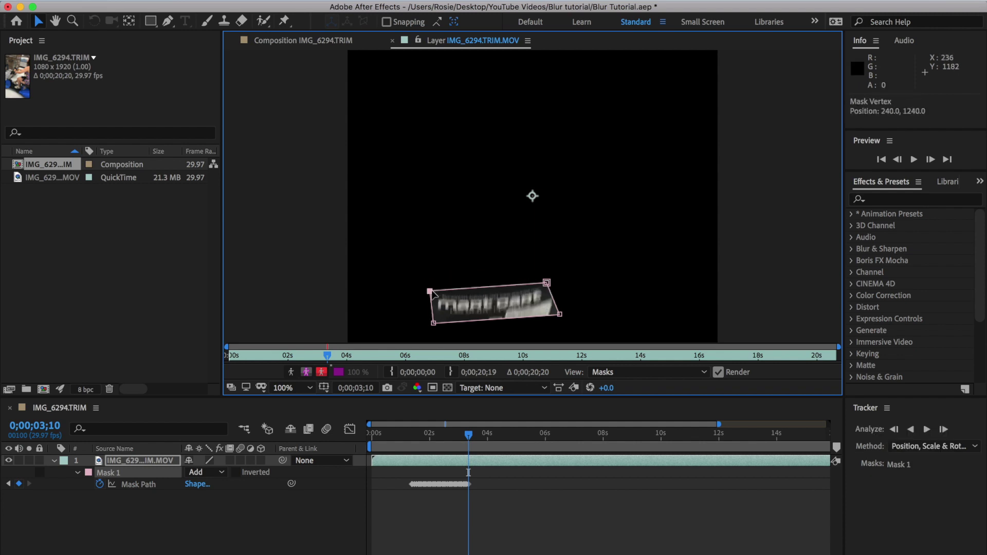
click(928, 433)
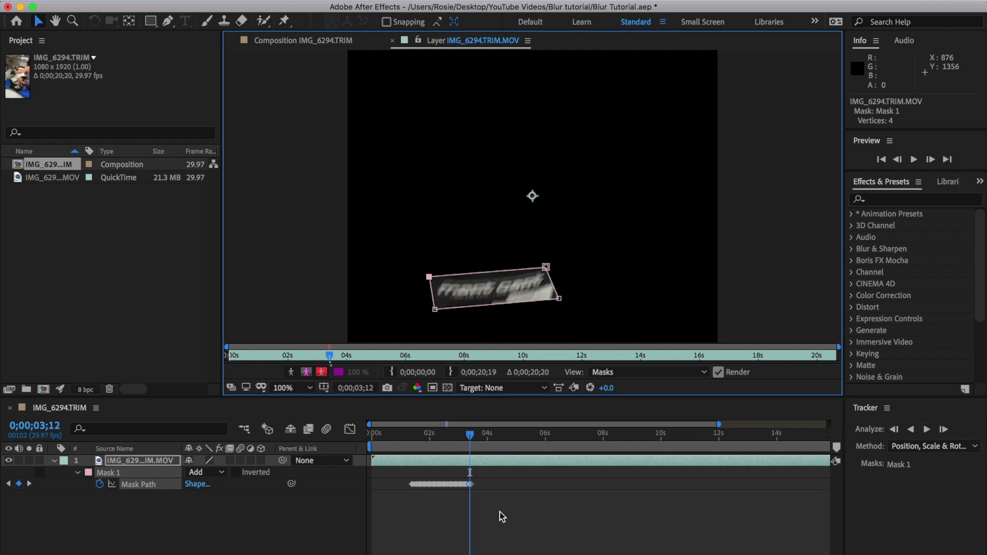
click(928, 431)
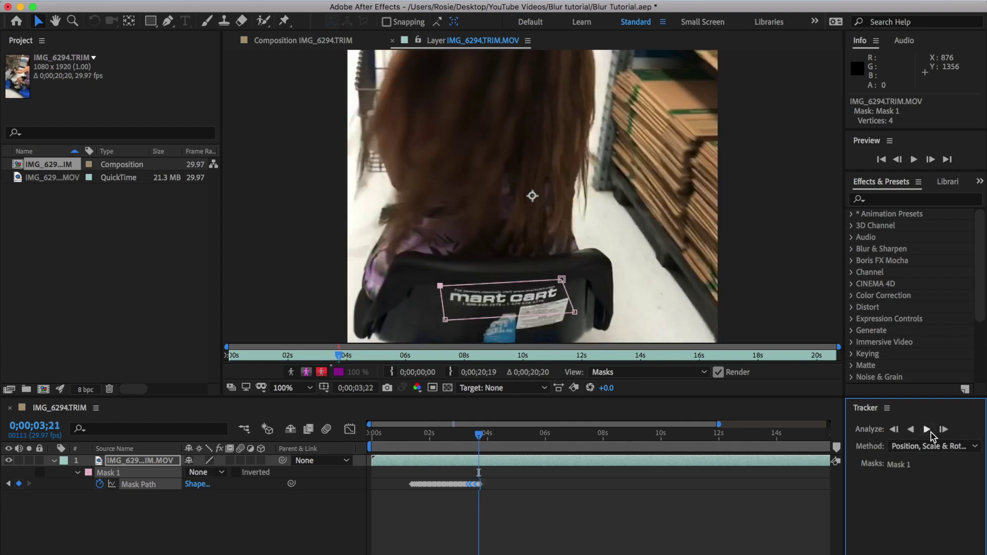
click(929, 430)
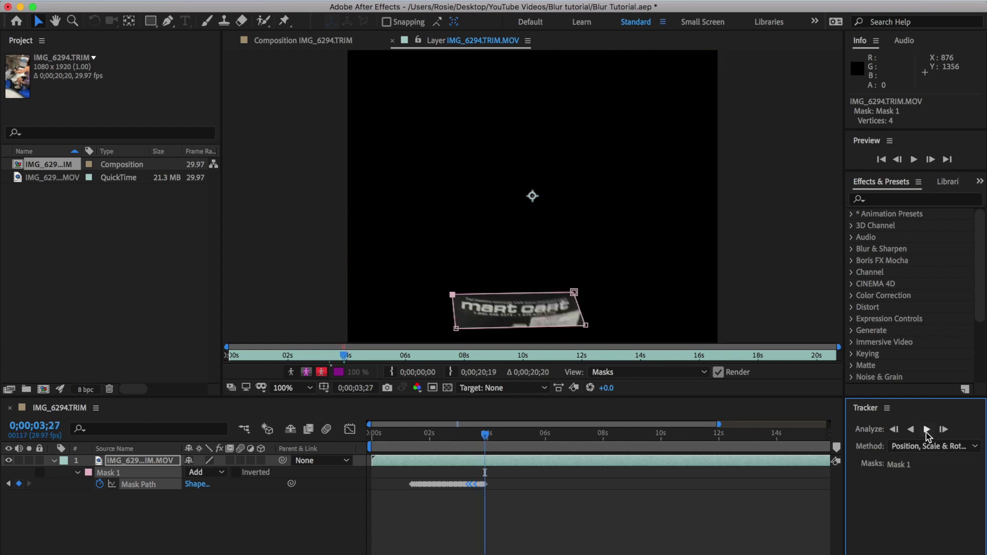
click(927, 431)
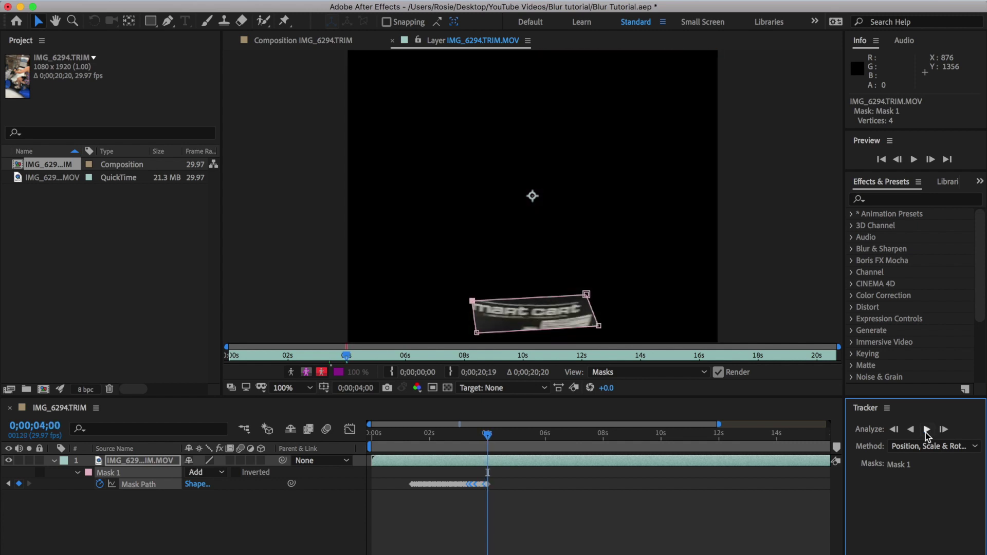
- Refit the mask's left and bottom-right corners to the logo and track forward to 4;10
click(615, 281)
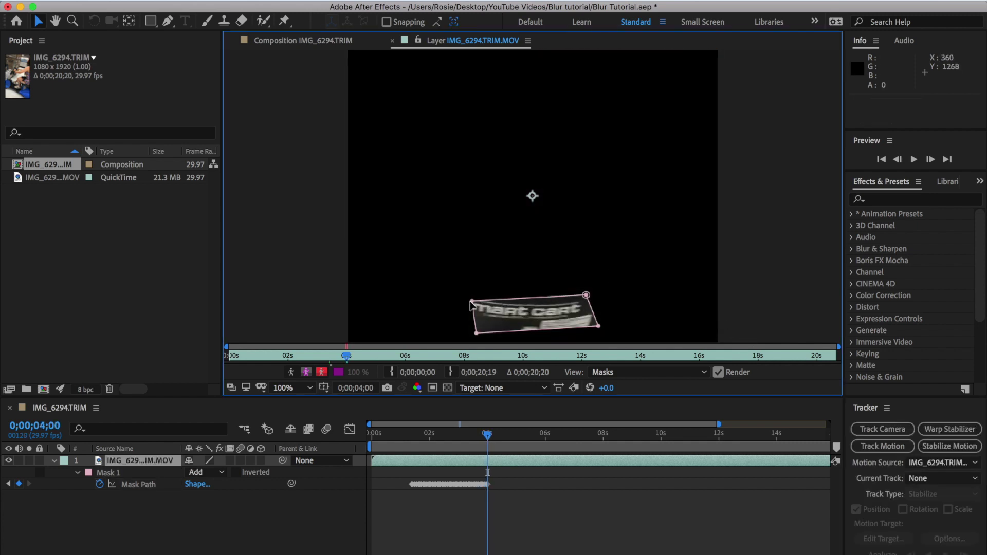
drag(471, 305, 466, 289)
click(476, 333)
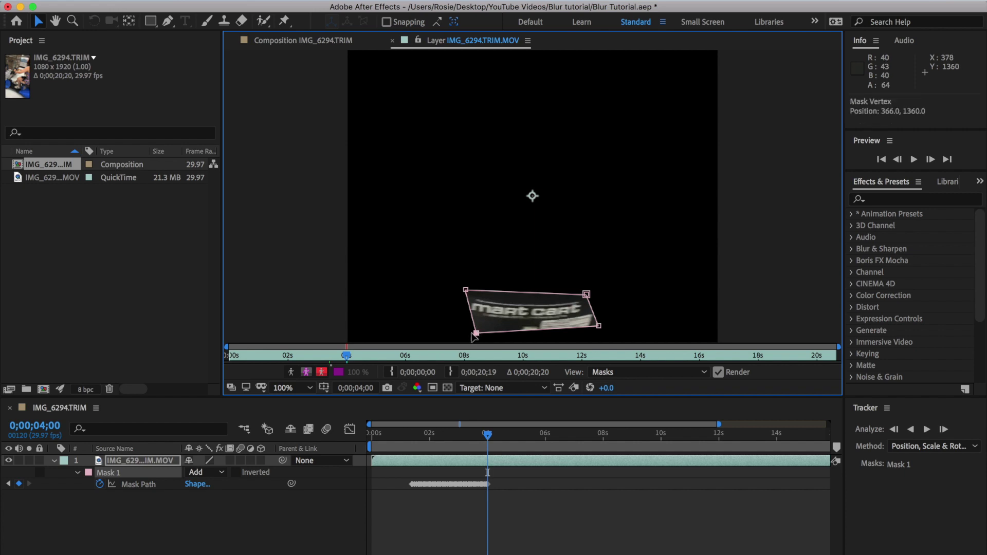
drag(473, 333, 467, 322)
drag(596, 329, 579, 325)
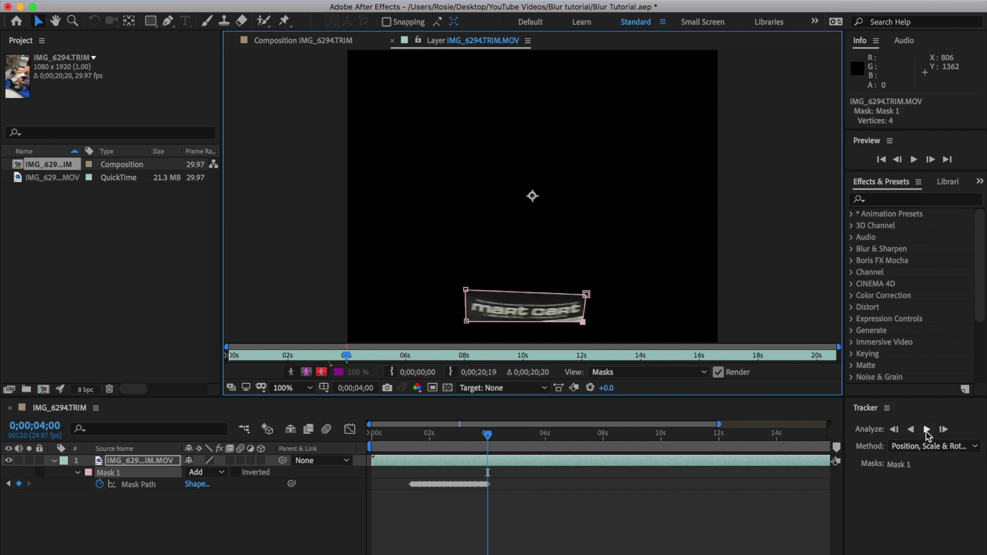
click(926, 432)
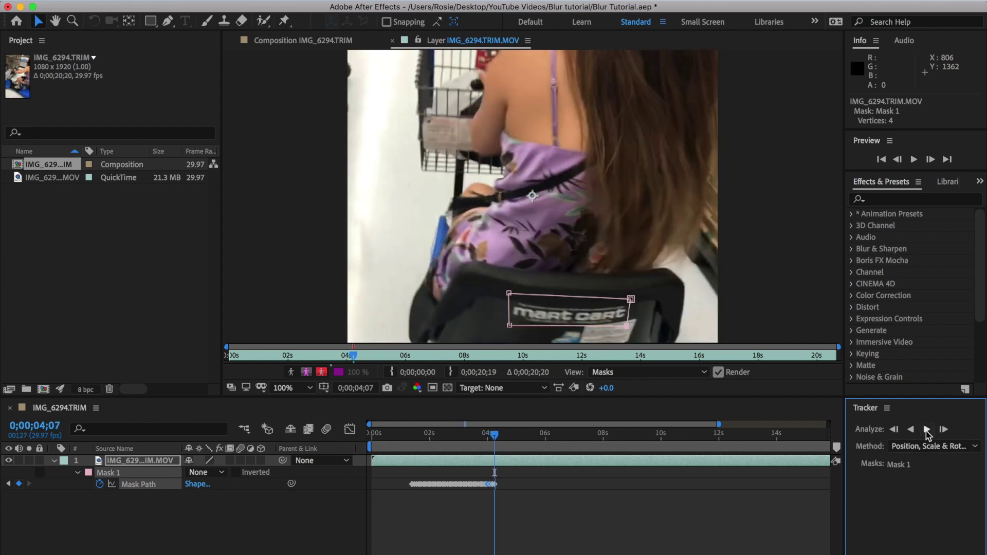
click(619, 236)
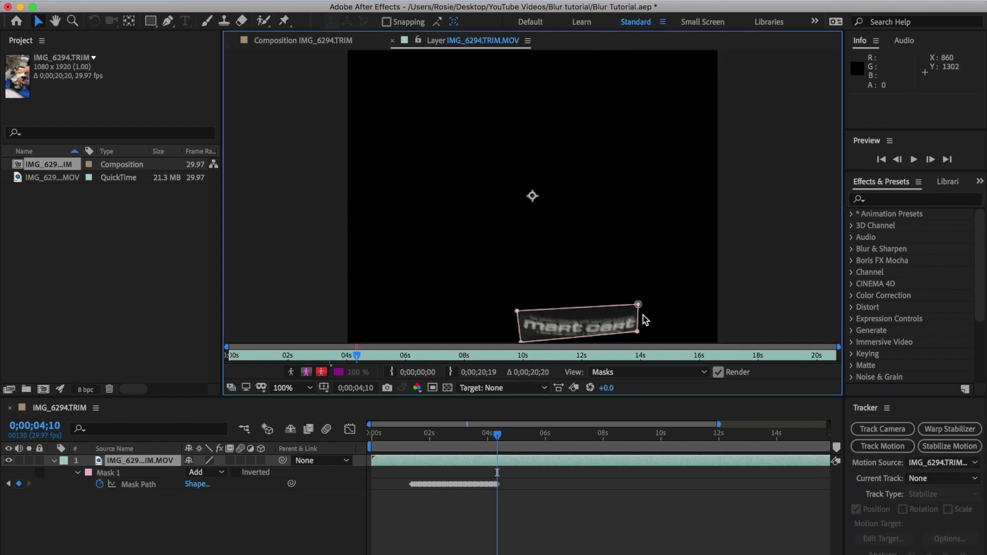
- Lower the mask's top-right corner onto the logo and track forward to about 4;15
drag(638, 334, 639, 333)
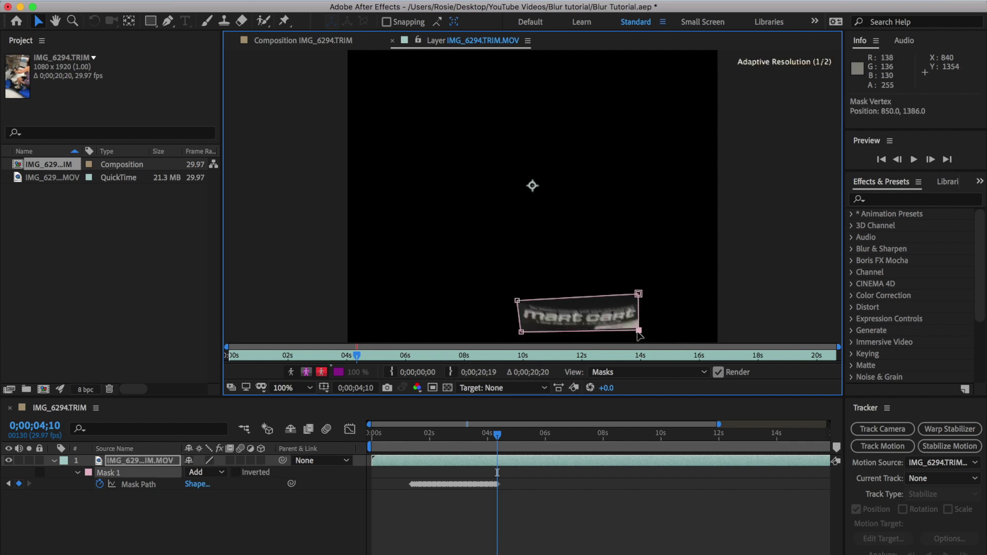
drag(638, 294, 639, 298)
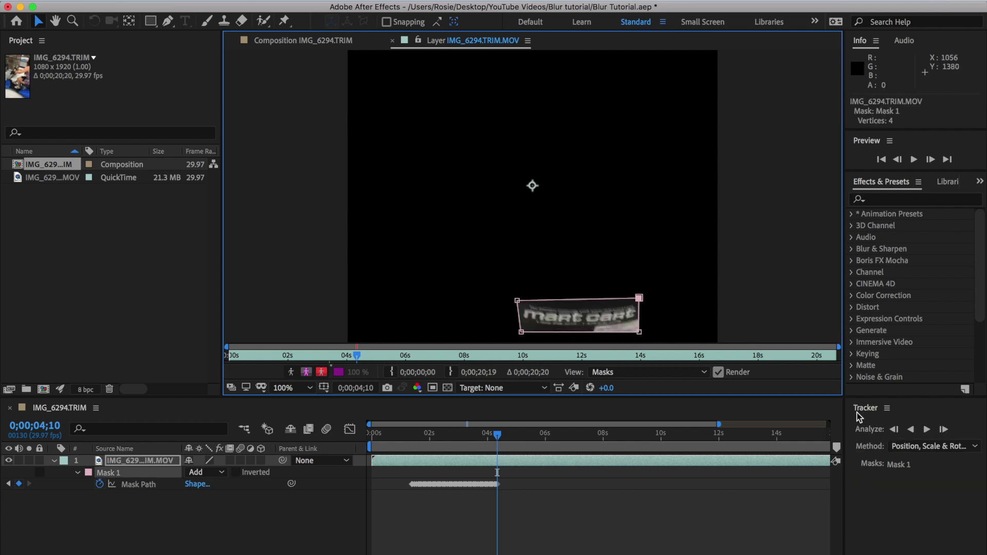
click(927, 430)
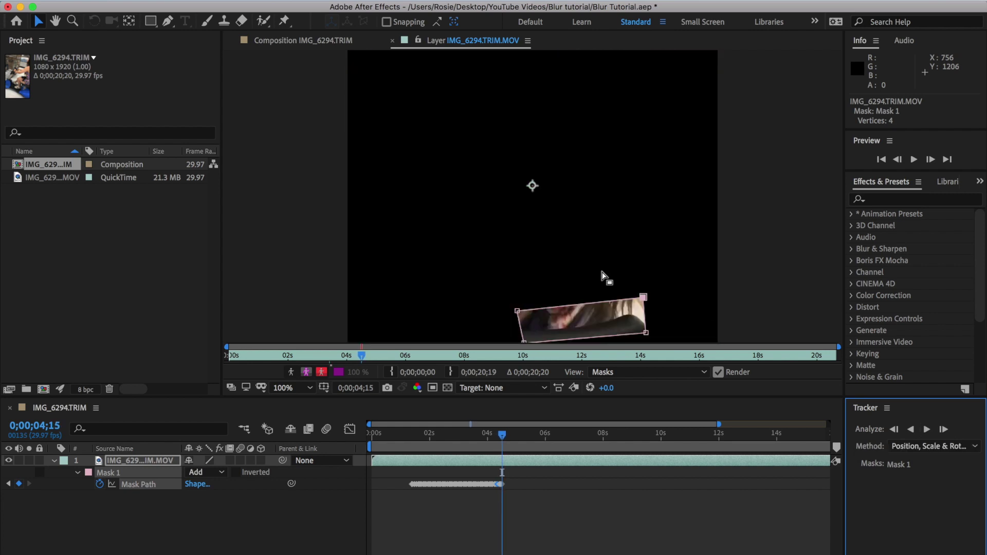
click(220, 474)
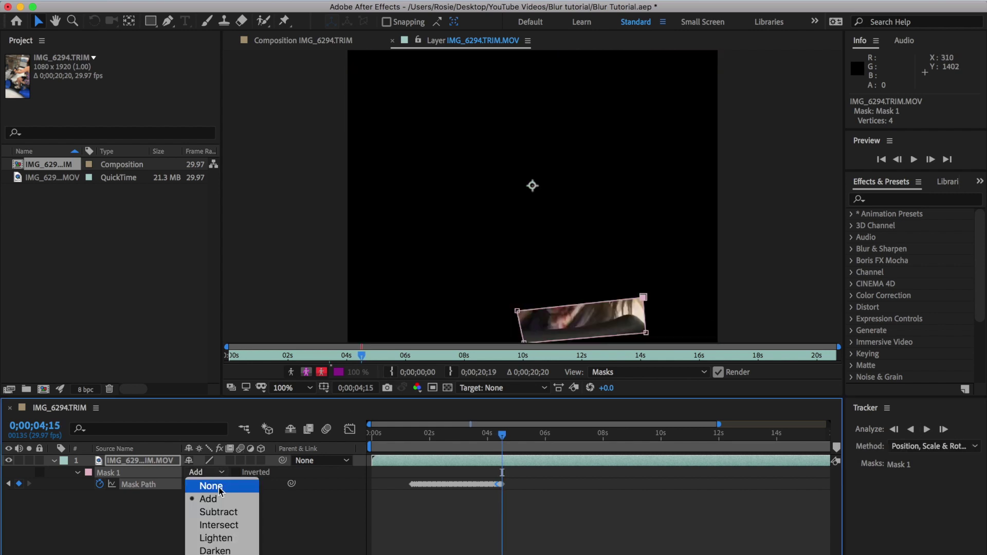
- Set Mask 1's mode to None and reposition its corners over the seat logo
click(220, 485)
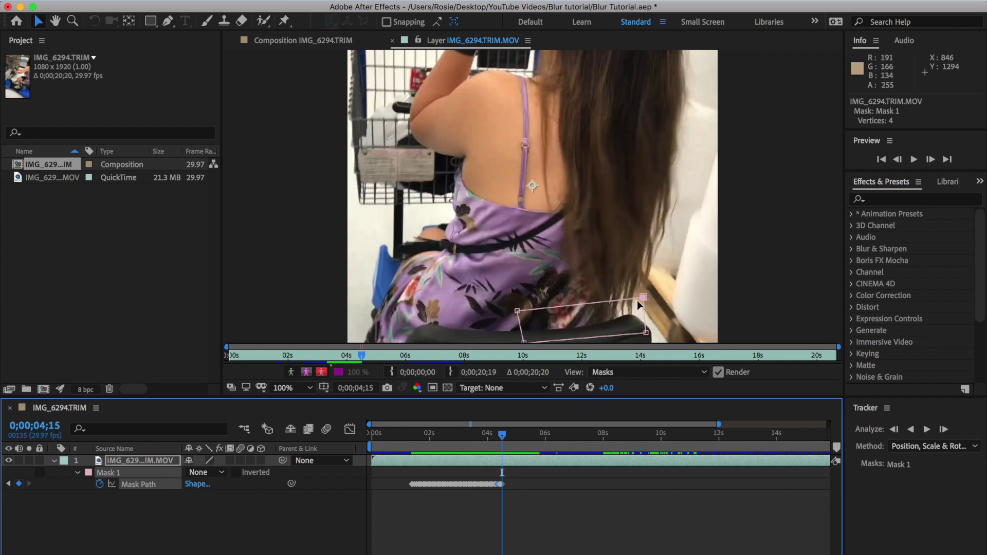
click(651, 299)
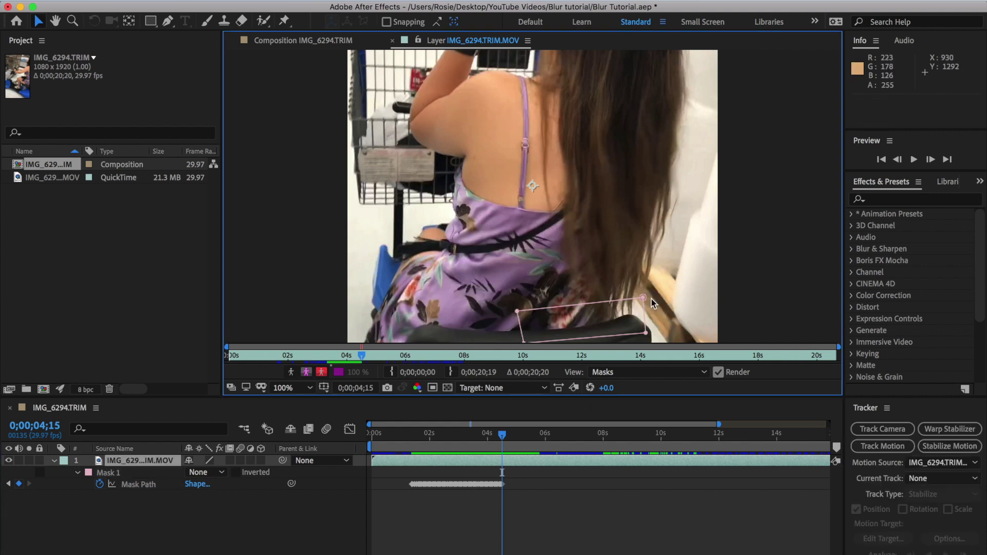
drag(641, 298, 580, 330)
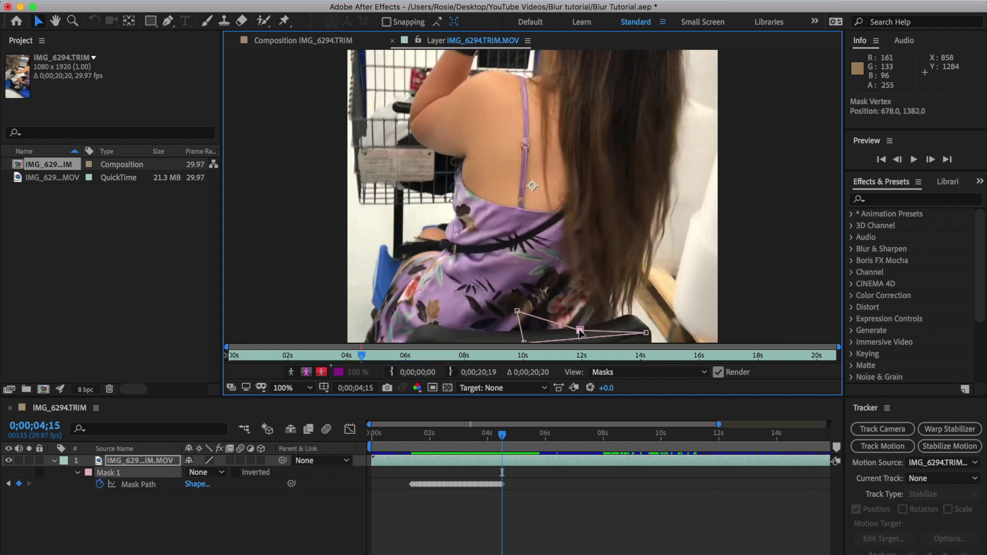
drag(516, 312, 575, 332)
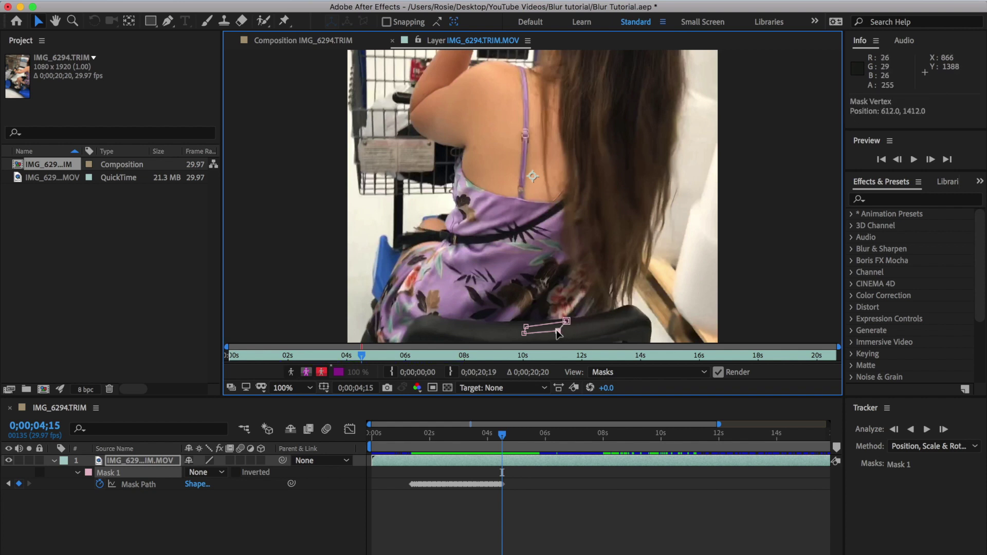
drag(525, 327, 551, 325)
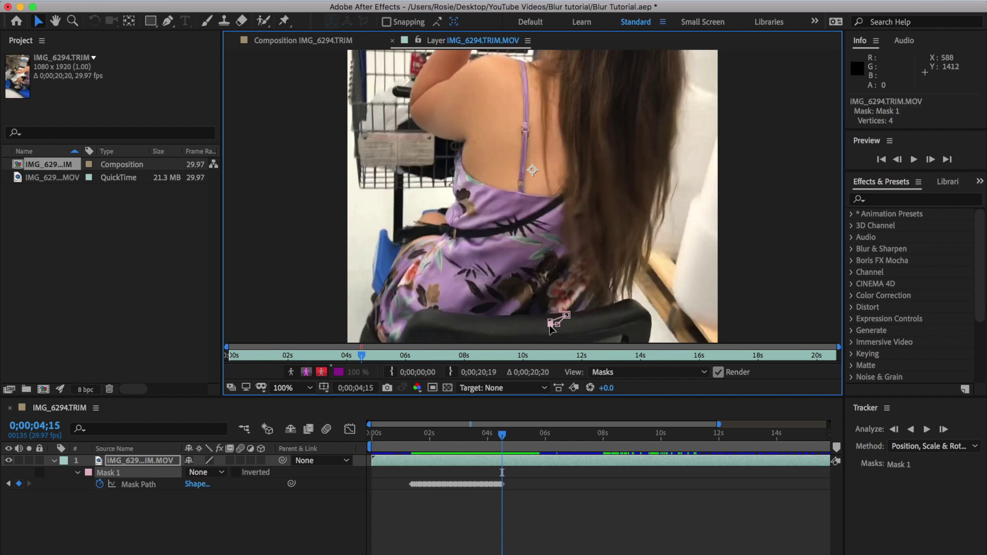
- Track the selected mask forward a few frames to about 0;00;04;25
click(927, 429)
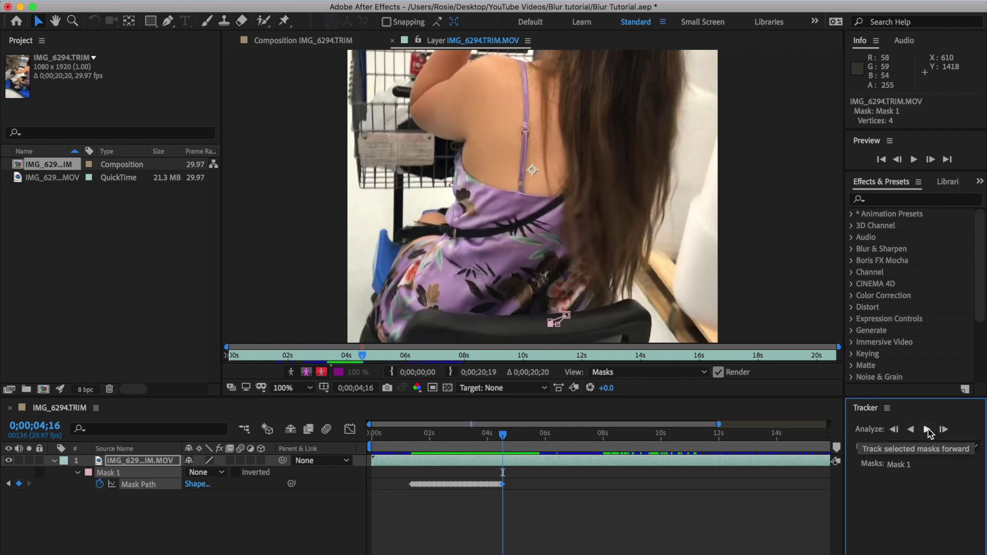
click(581, 330)
click(567, 318)
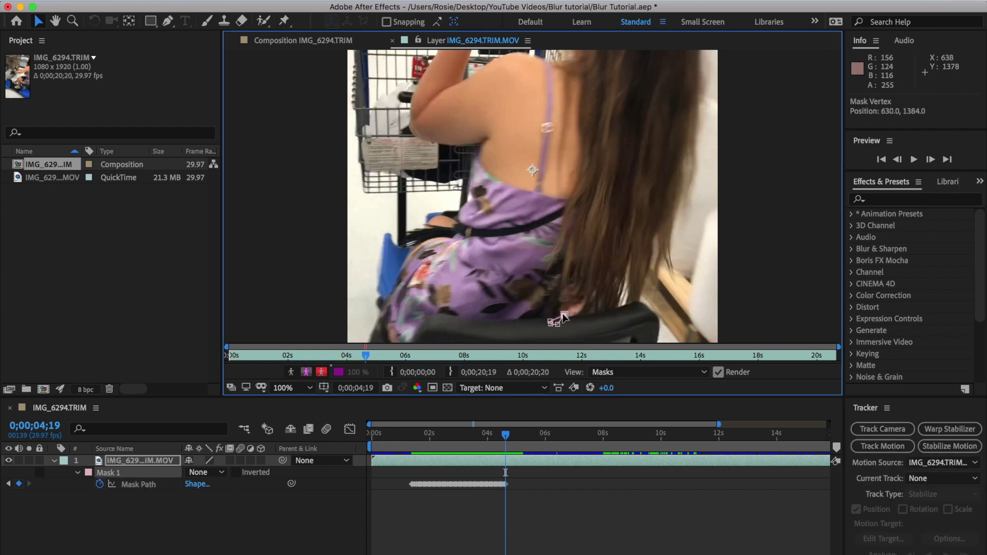
click(925, 430)
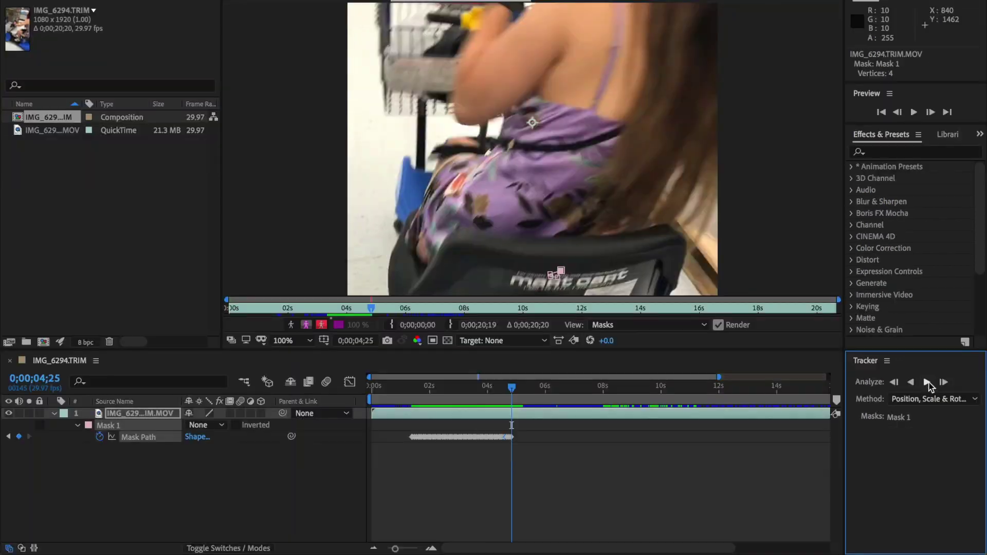
- Keep tracking Mask 1 forward until its path keyframes reach the clip end near 0;00;20;05
click(502, 169)
click(929, 382)
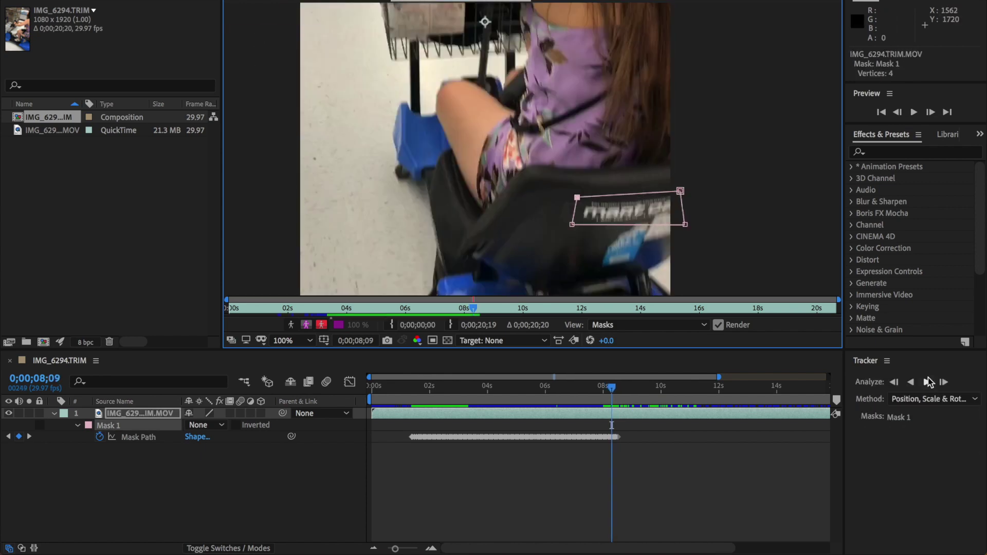
click(928, 382)
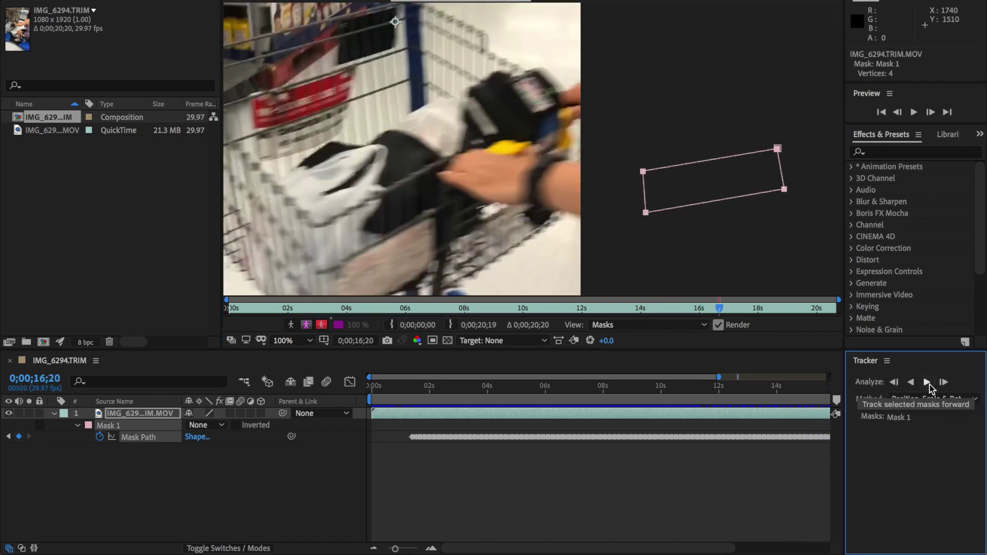
drag(457, 251, 551, 250)
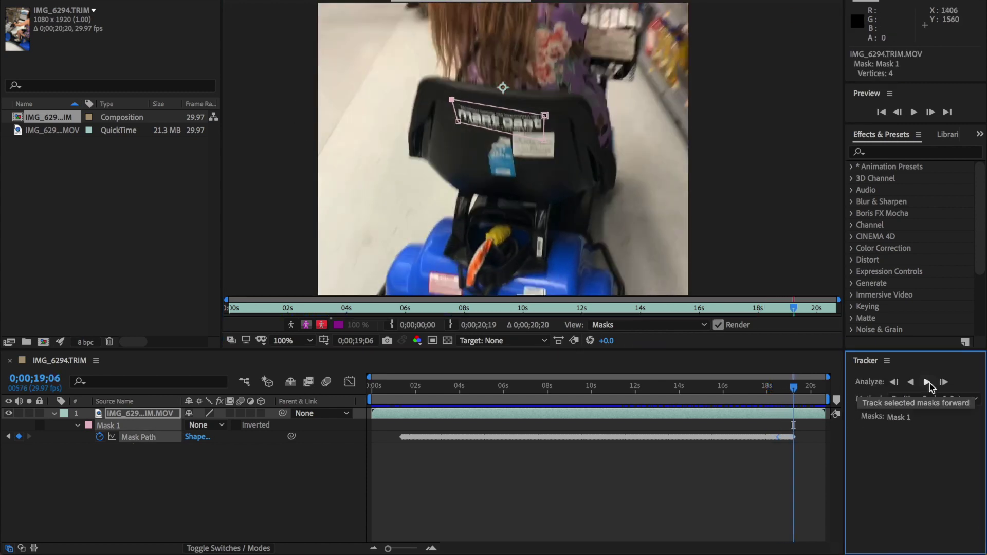
click(405, 157)
scroll(403, 157, down, 4)
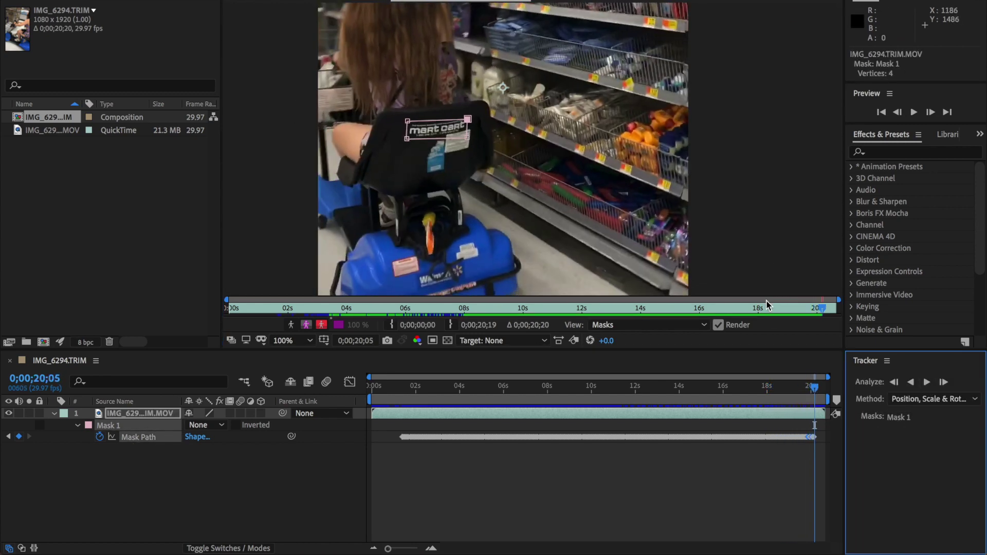
click(408, 388)
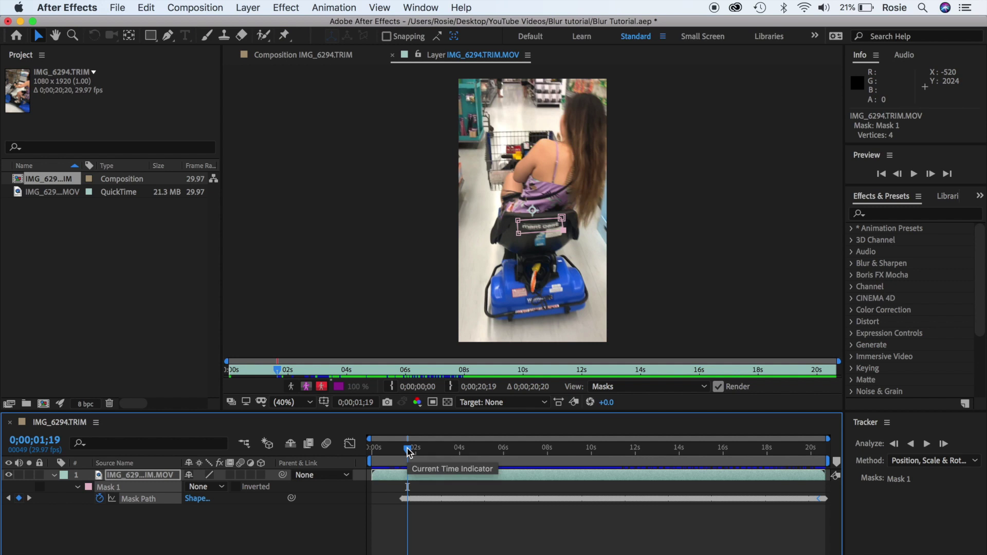
- View the layer at 100% and switch Mask 1's mode from None to Add
click(284, 402)
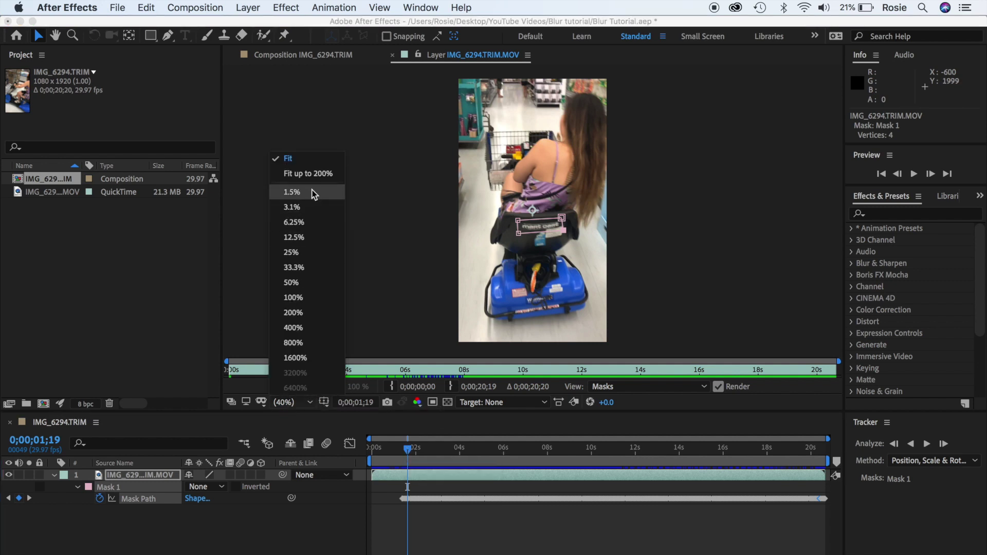
click(298, 298)
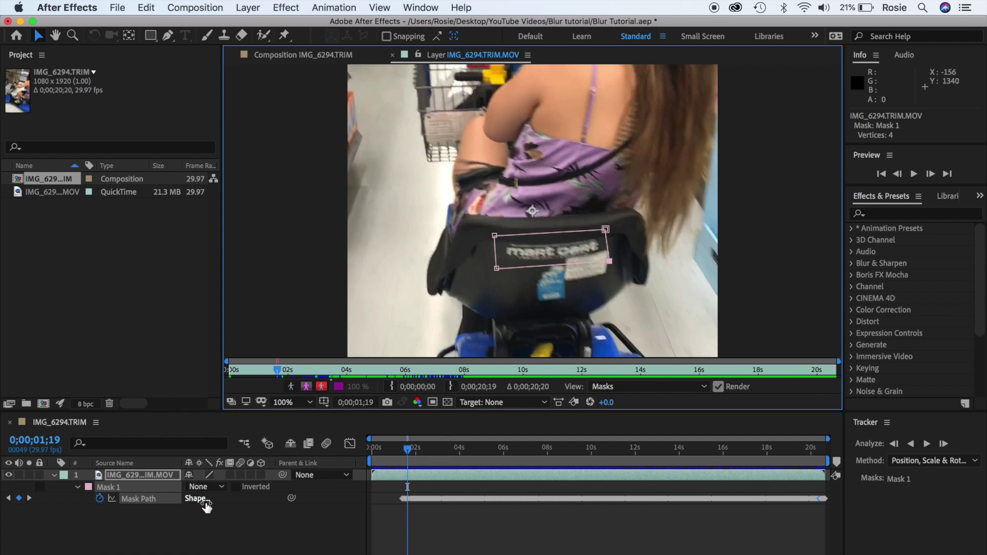
click(168, 494)
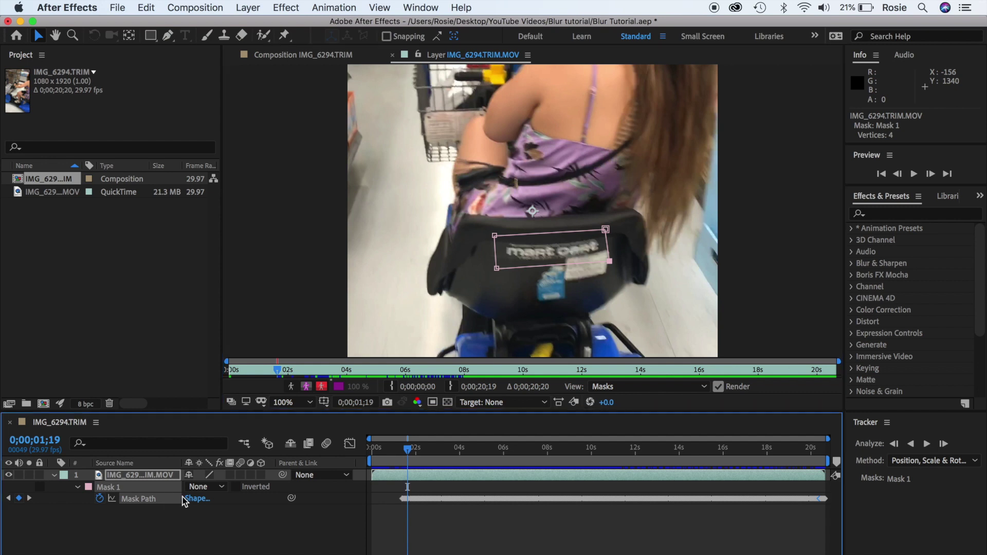
click(200, 488)
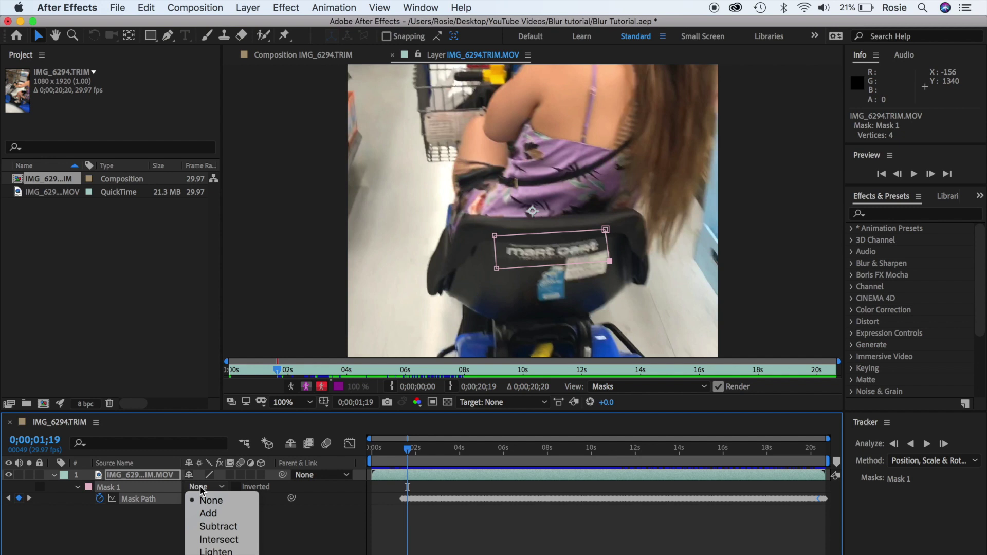
click(208, 512)
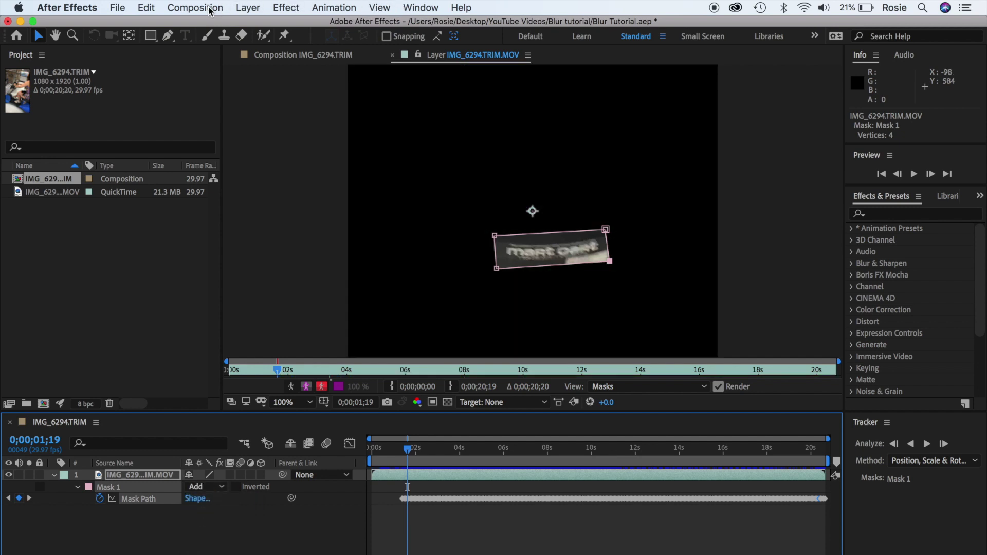
- Apply Blur & Sharpen > Fast Box Blur to the layer with a Blur Radius of 12
click(287, 8)
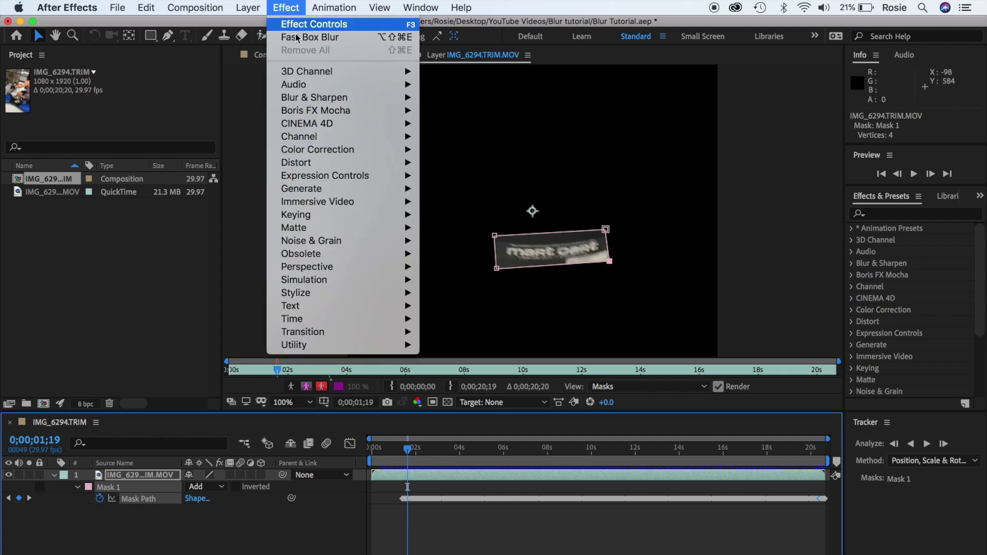
mouse_move(313, 101)
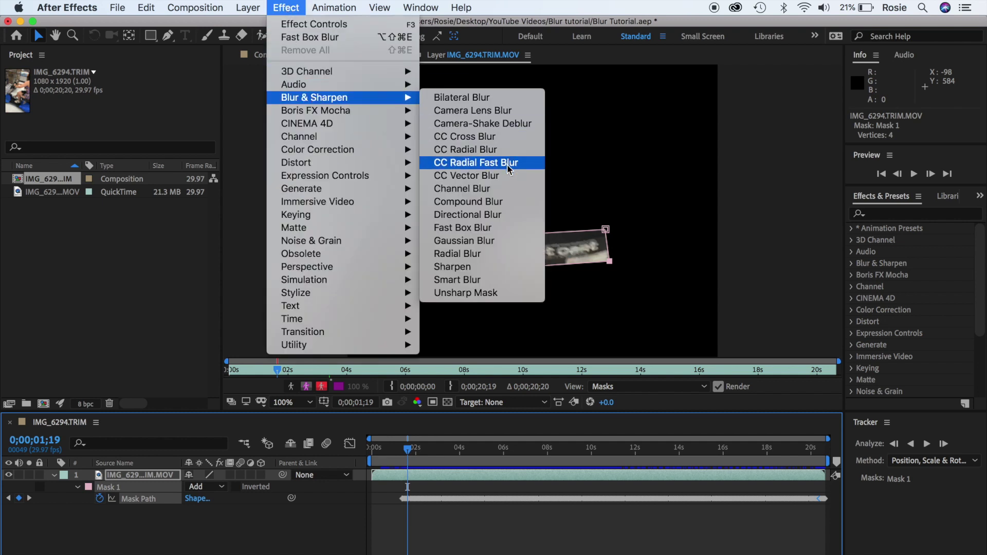
click(488, 229)
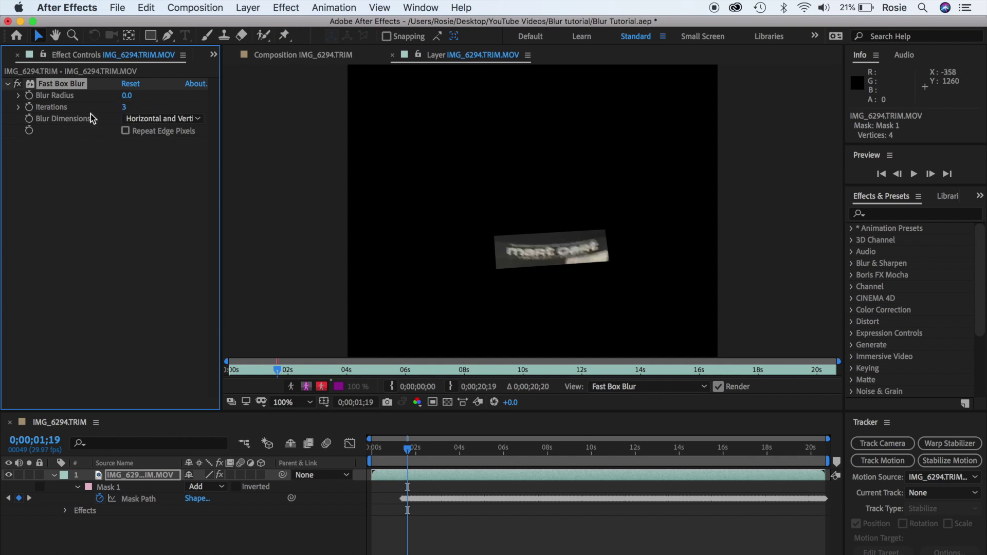
click(125, 98)
text(12)
key(Return)
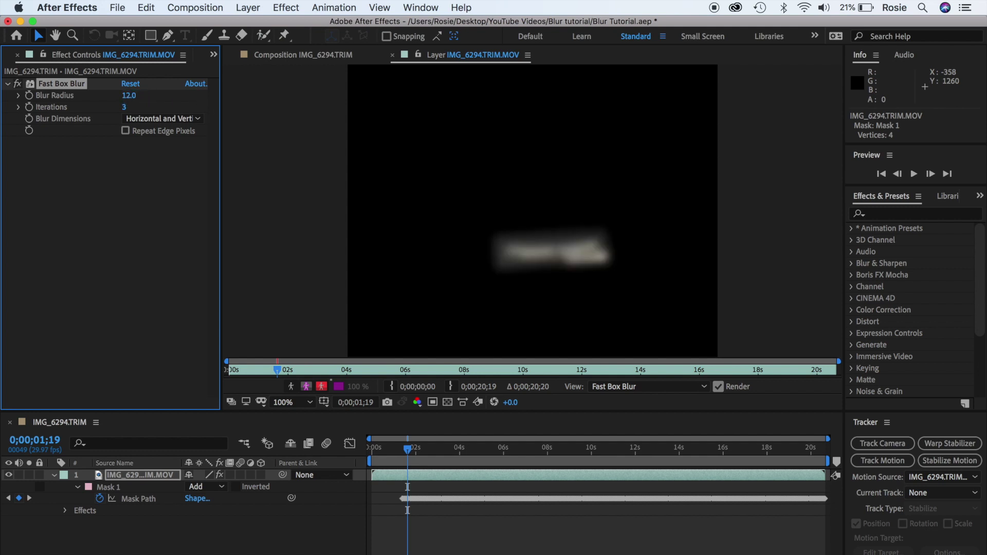
- Set Fast Box Blur's Compositing Options Mask Reference 1 to Mask 1
click(66, 511)
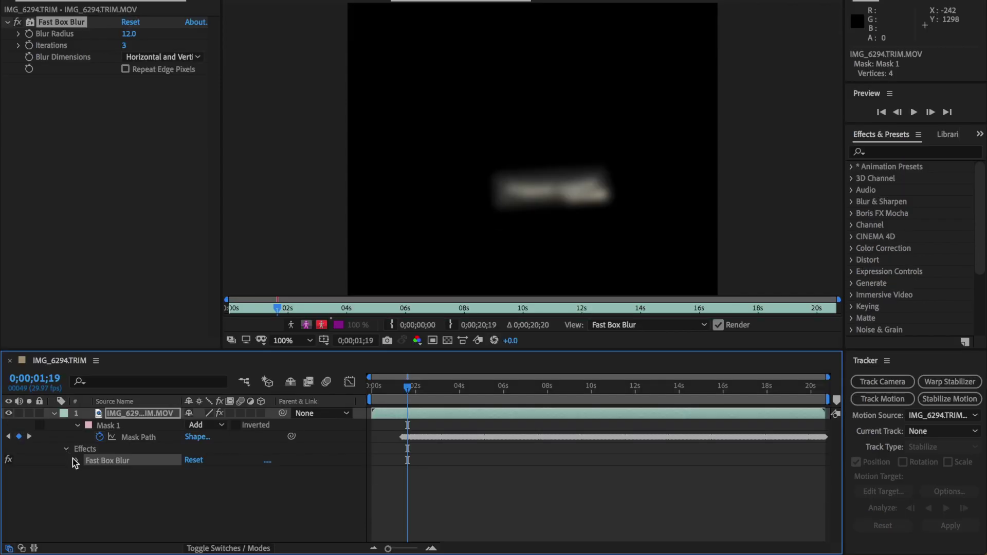
click(74, 461)
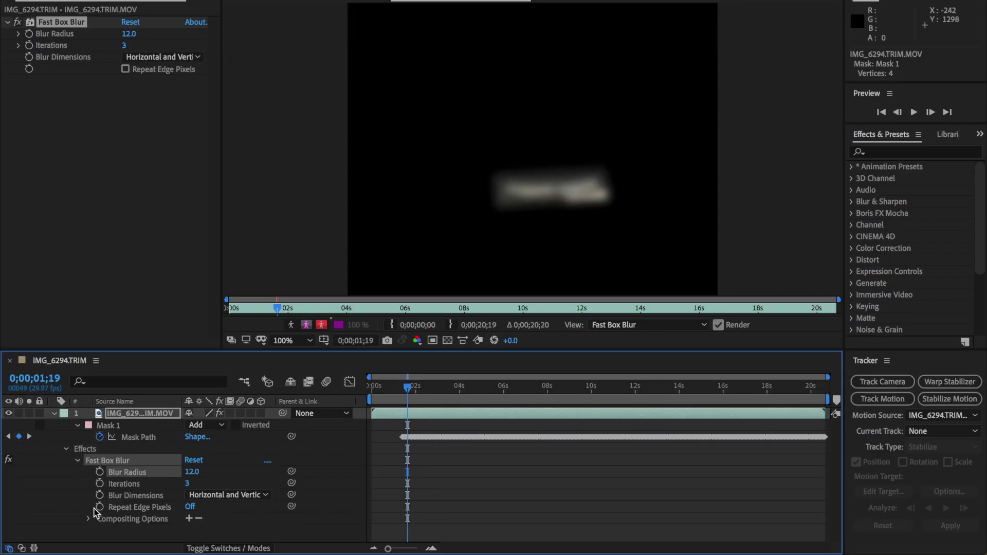
click(188, 518)
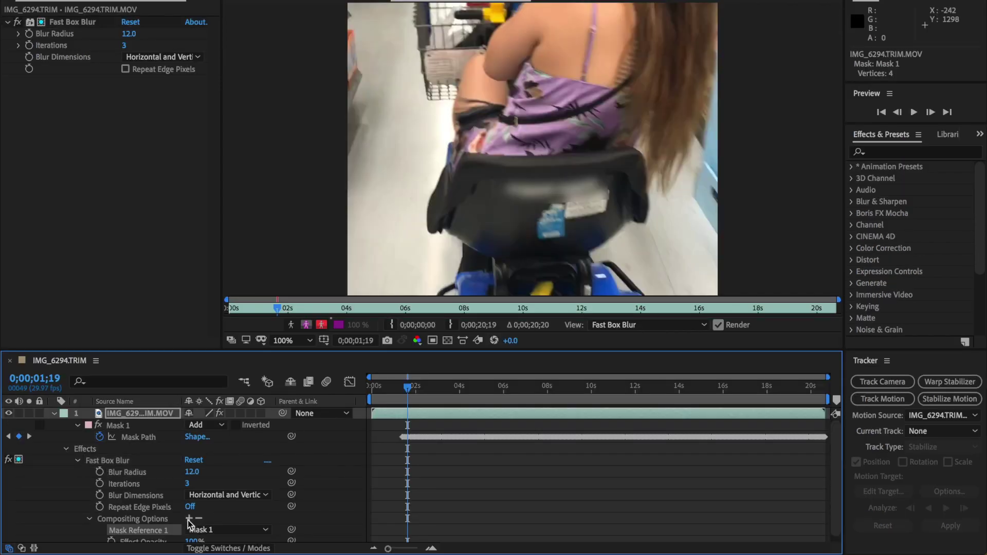
- Move the playhead back to the start of the clip
scroll(222, 521, down, 1)
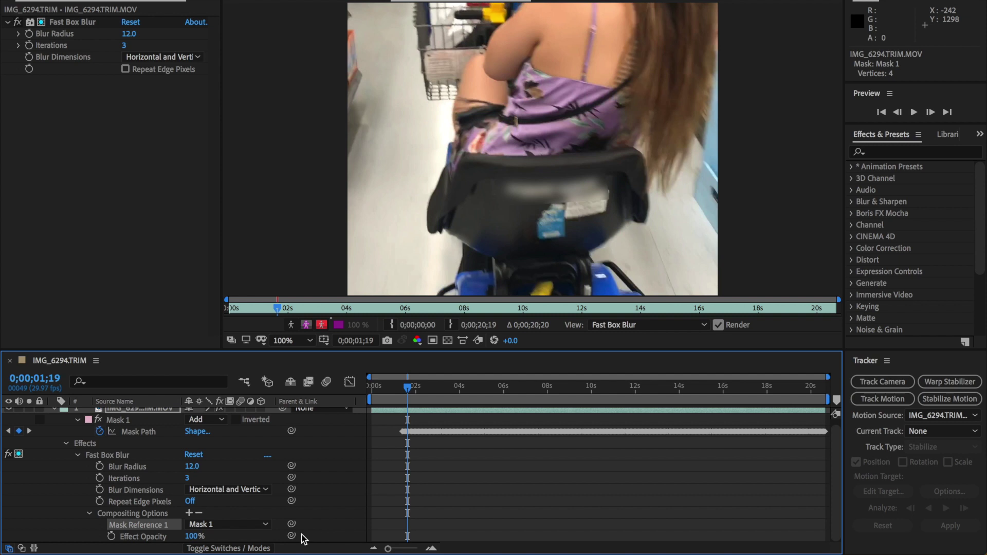
drag(406, 386, 371, 387)
click(305, 341)
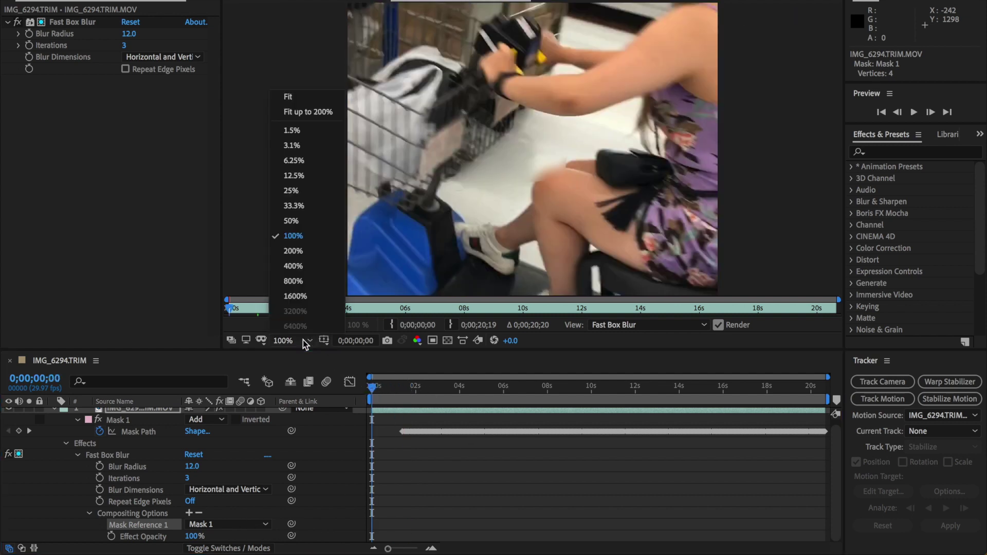
- Set magnification to Fit and play a preview of the blurred seat logo
click(300, 98)
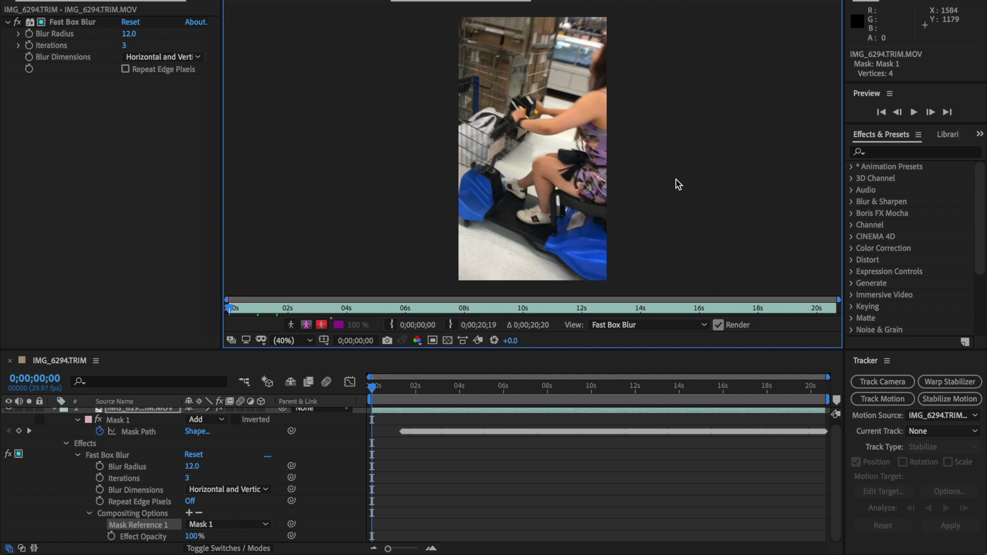
key(space)
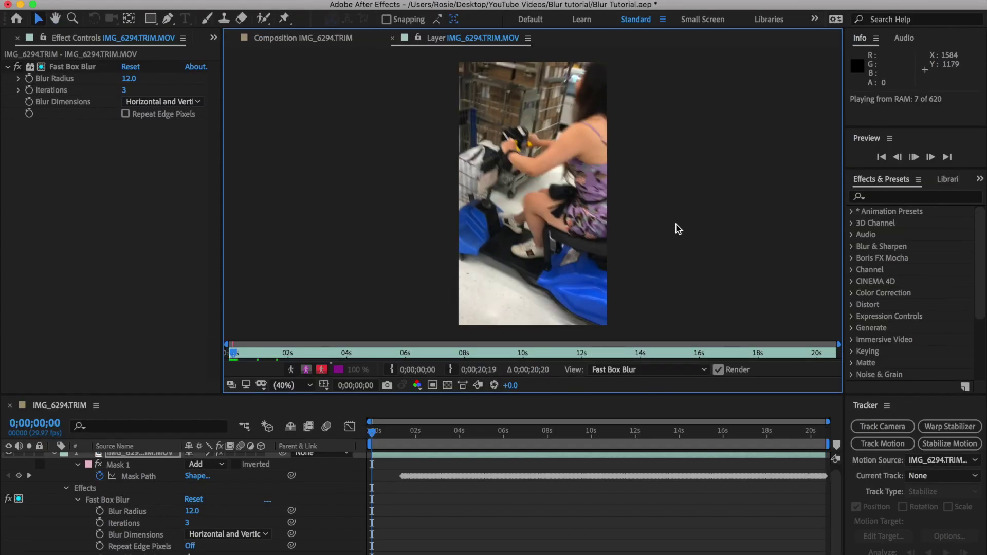